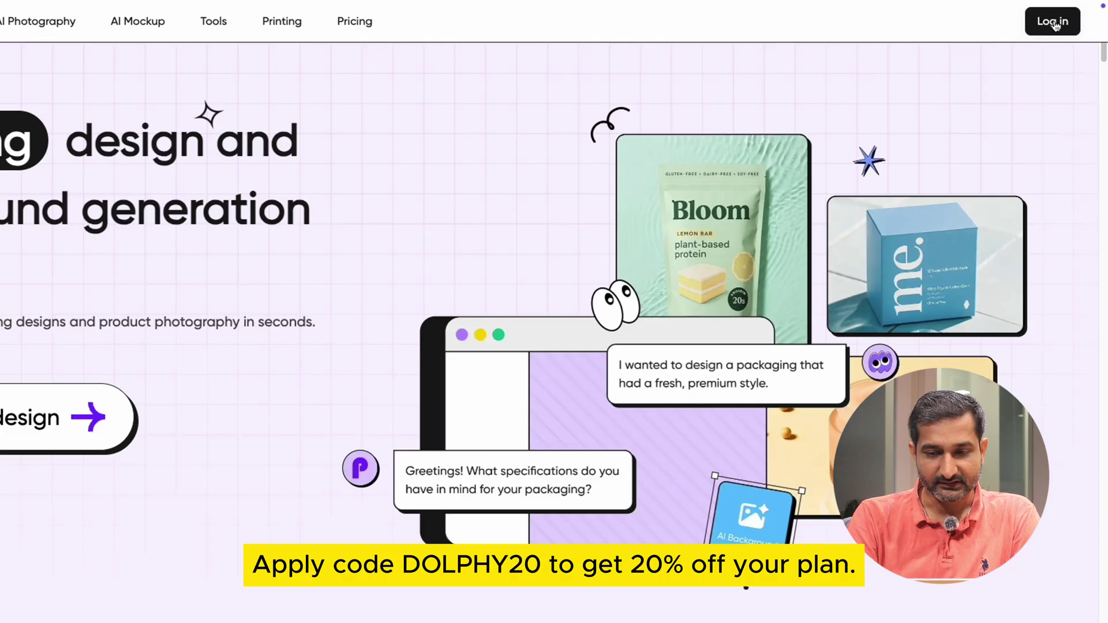
Log in, then go to the Beer Label Generator page from the Tools menu.
click(1054, 24)
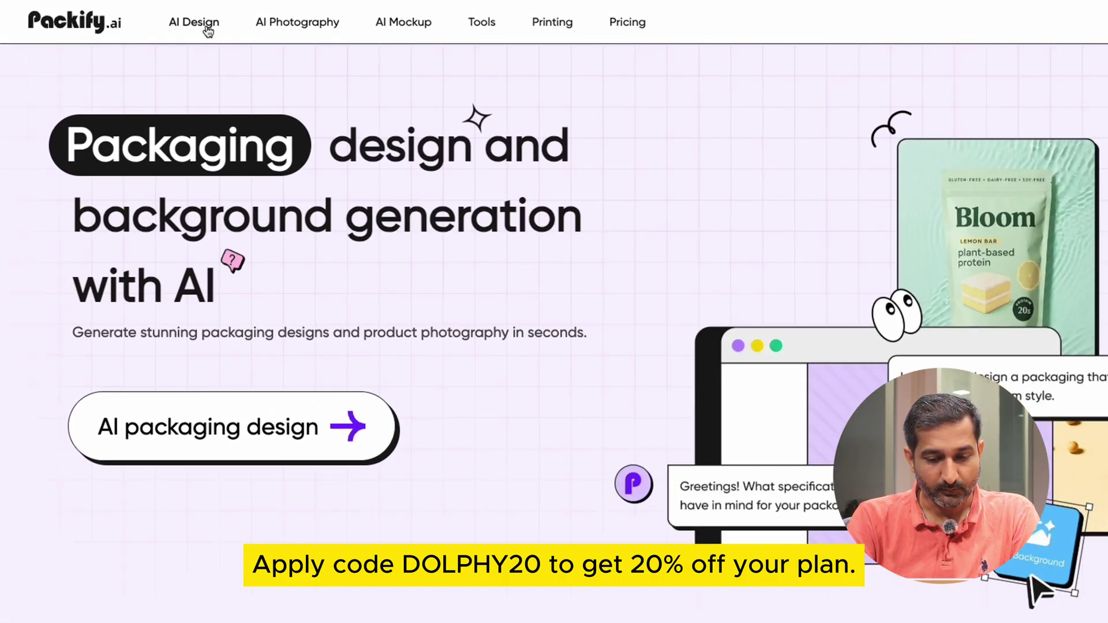
mouse_move(479, 25)
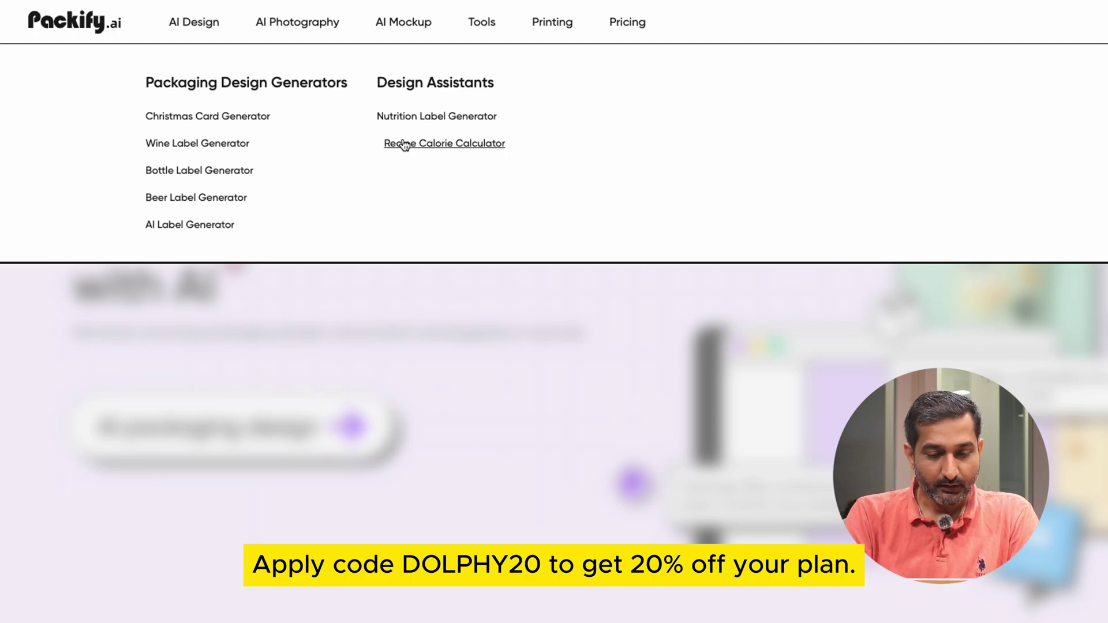
click(186, 200)
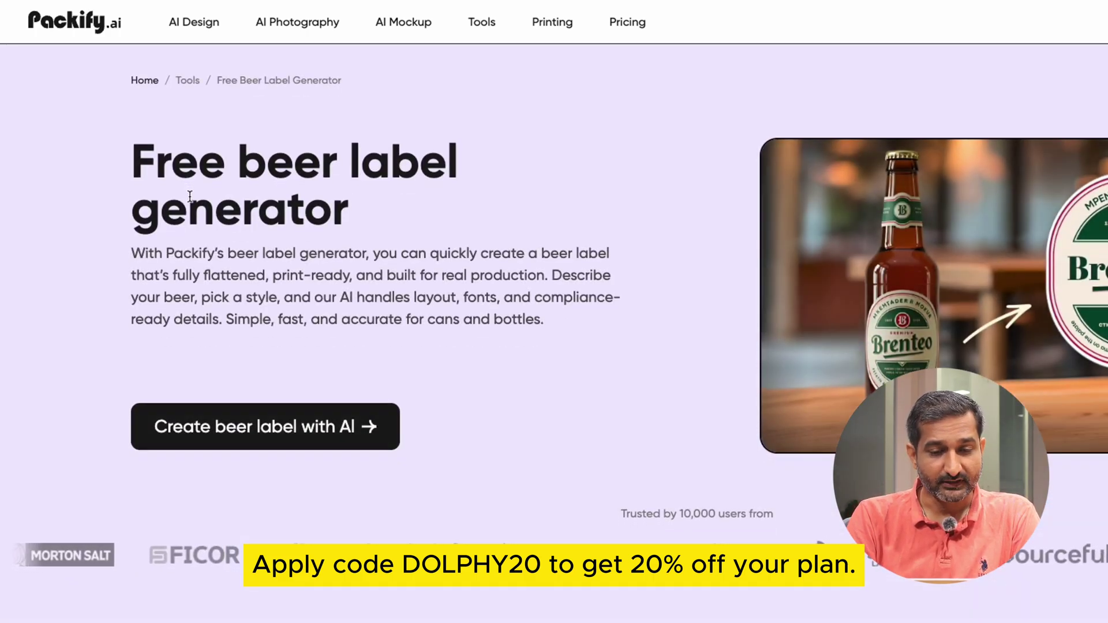
Start an AI beer label and submit the product name 'Craft Beer Bottle Label'.
click(273, 426)
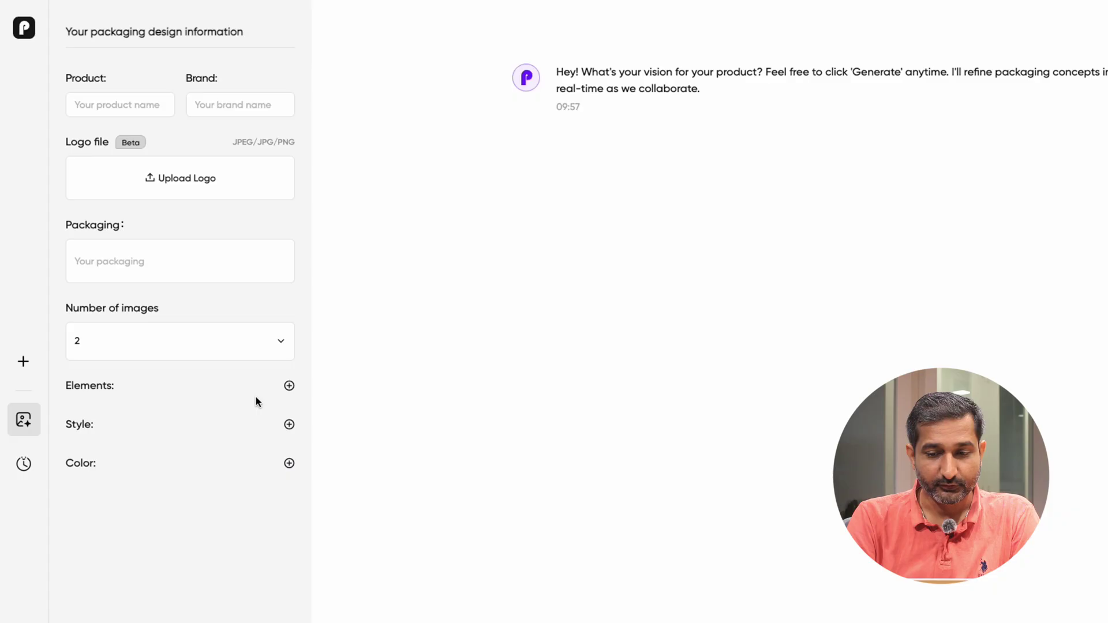
click(124, 102)
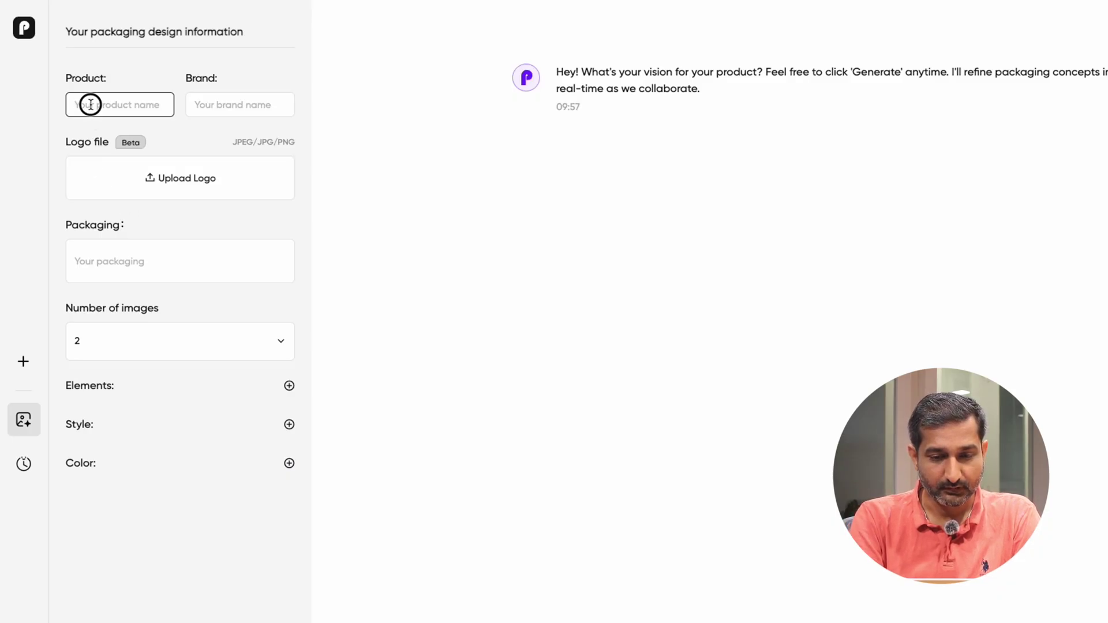
text(Craft Beer Bottle Label)
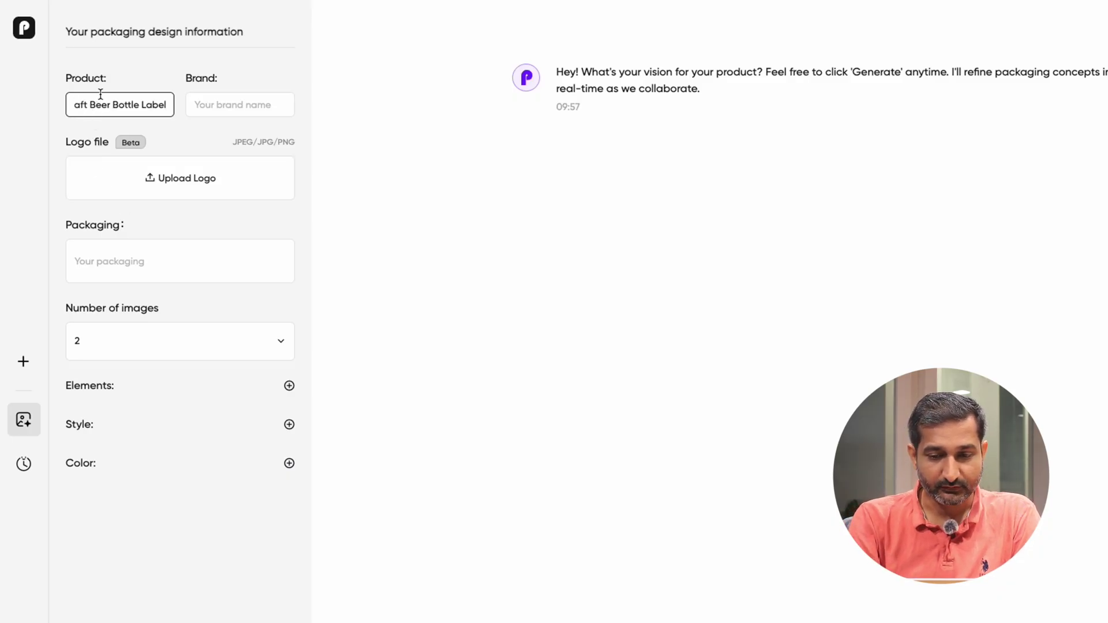
key(Return)
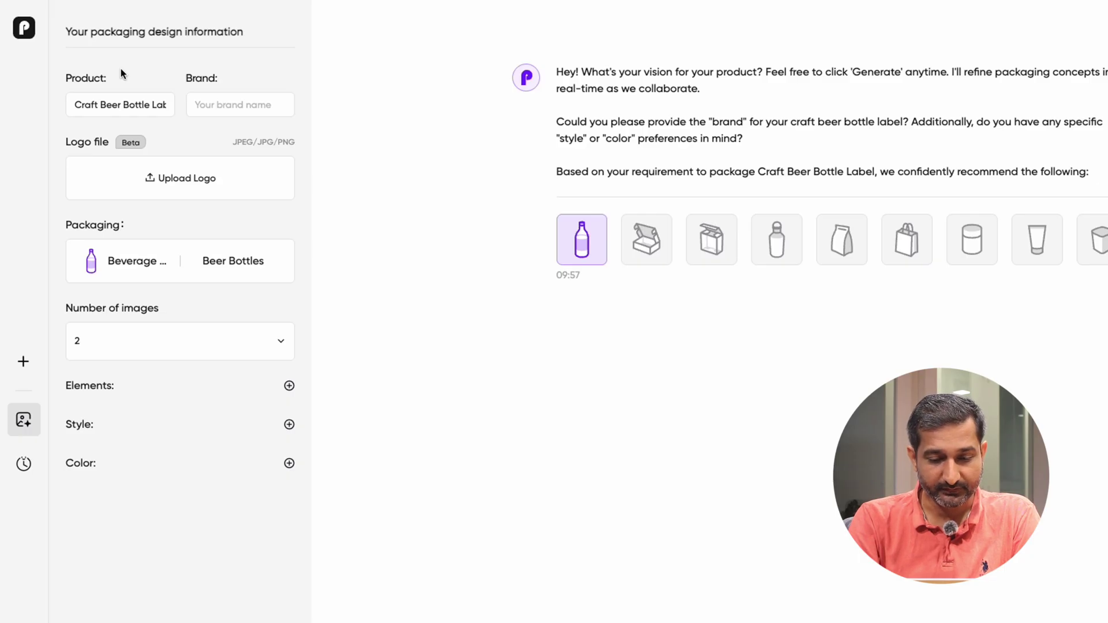
Enter the brand name 'Craft Beer • Premium' and upload a logo image.
click(202, 104)
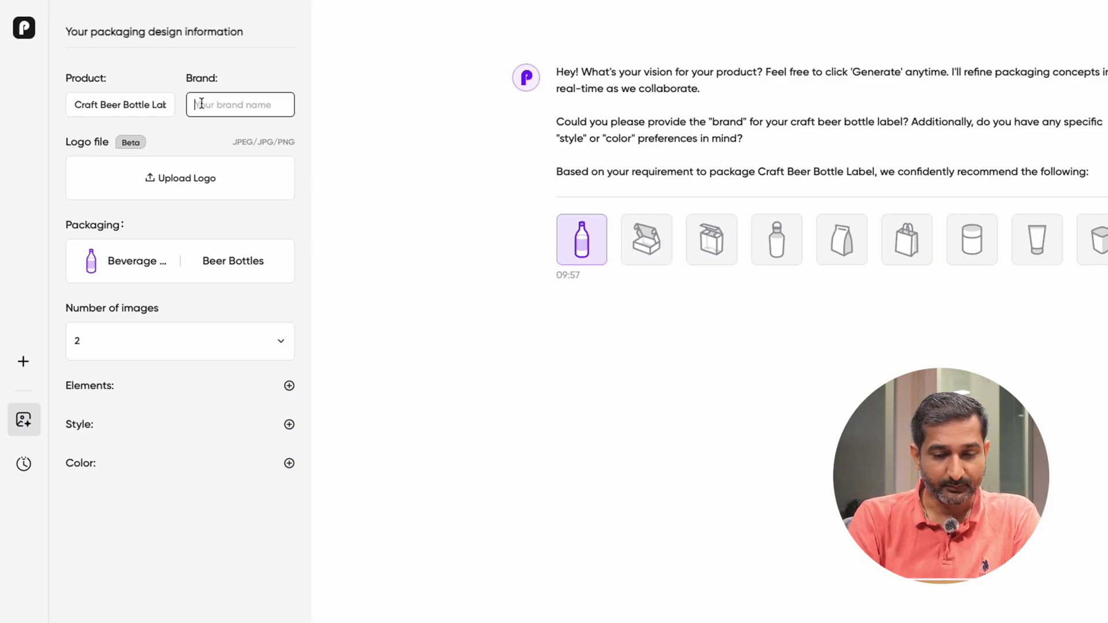
text(Craft Beer • Premium)
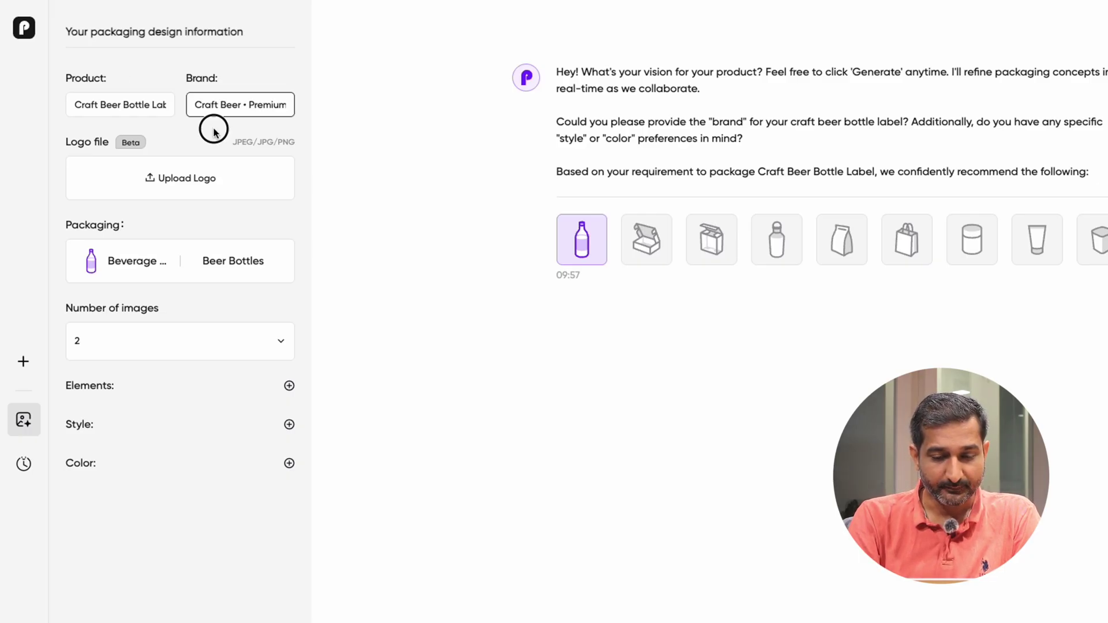
click(164, 182)
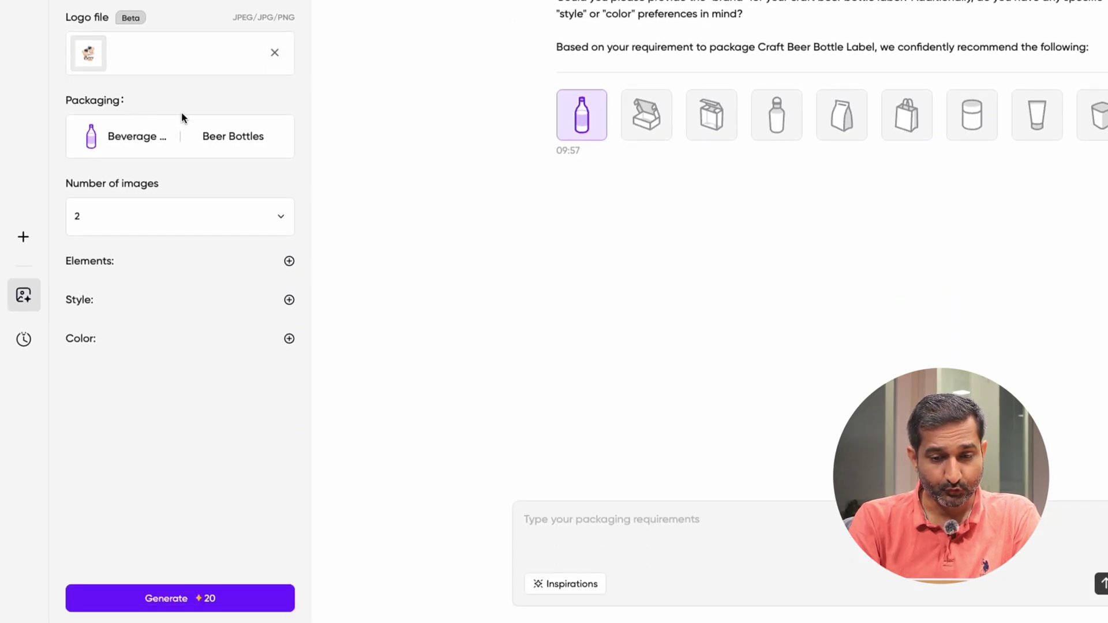
click(206, 137)
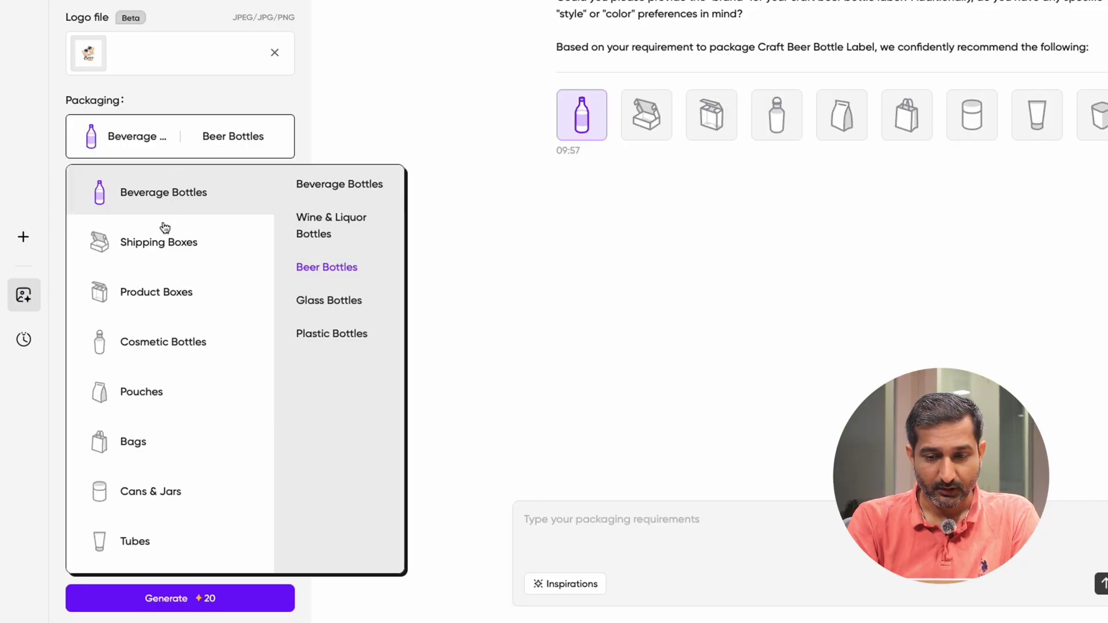
mouse_move(158, 277)
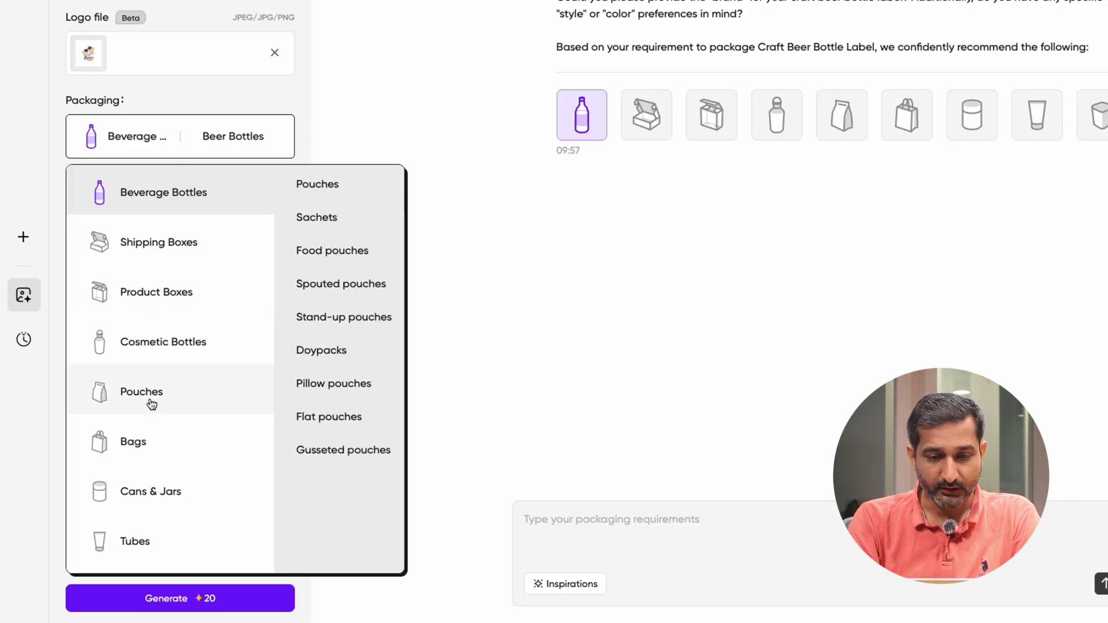
mouse_move(153, 472)
scroll(153, 453, down, 2)
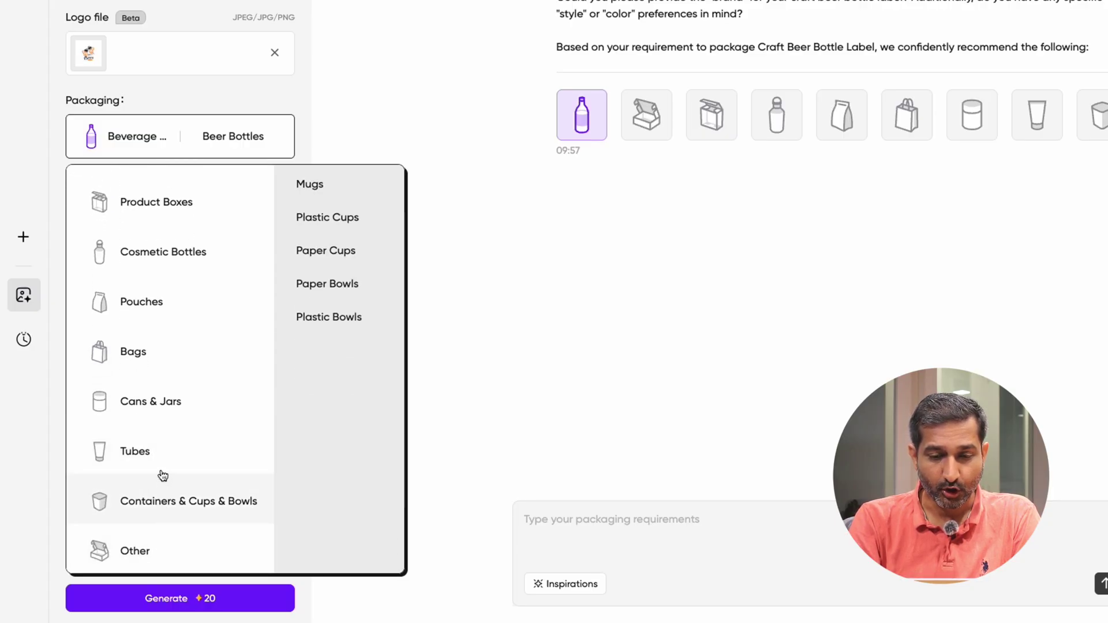
scroll(161, 456, up, 2)
mouse_move(164, 443)
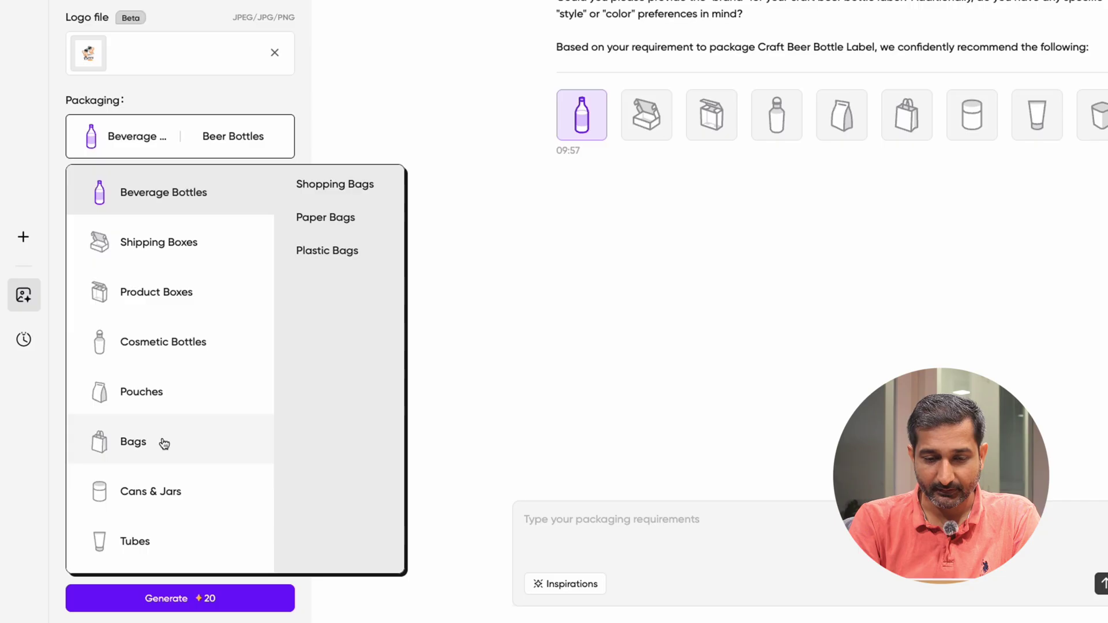
click(175, 197)
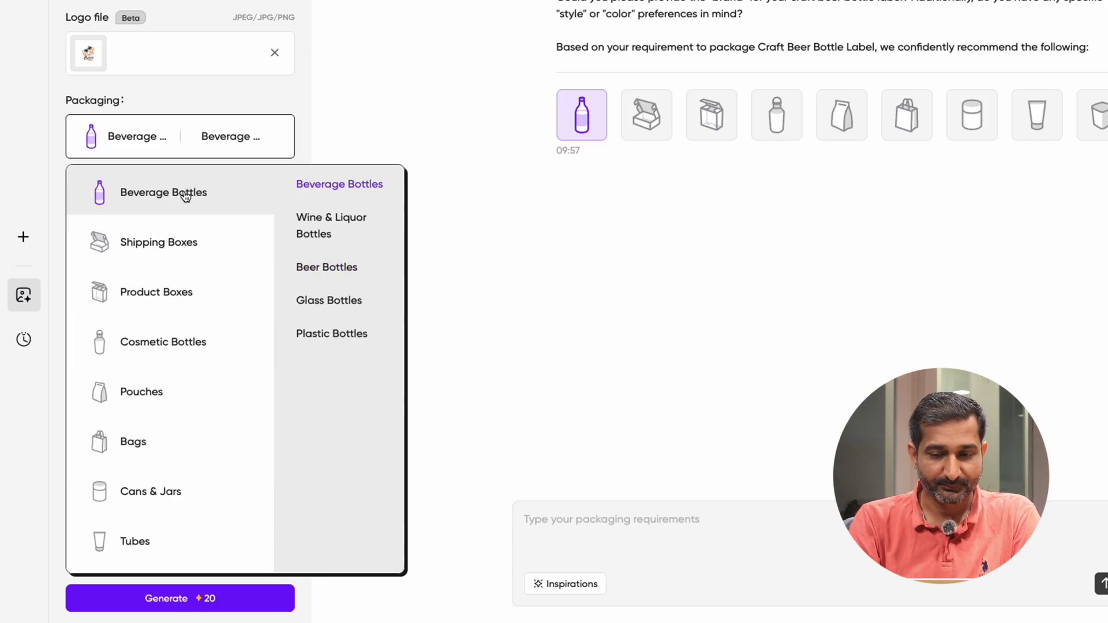
click(342, 270)
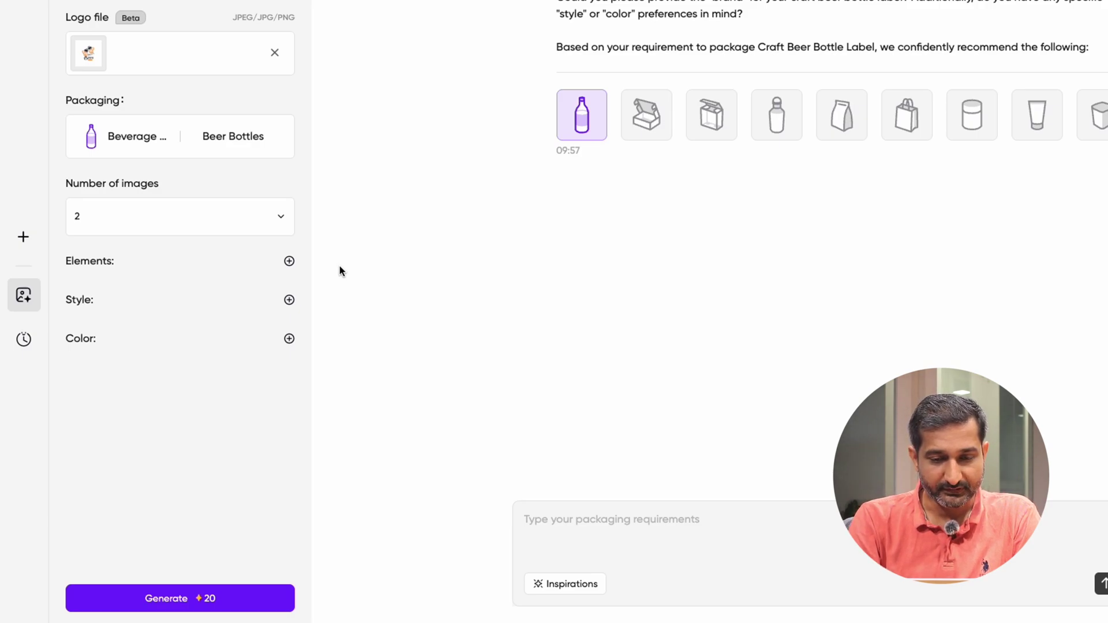
Request 3 images, then paste six design elements and six style descriptors such as bold outlines.
click(283, 217)
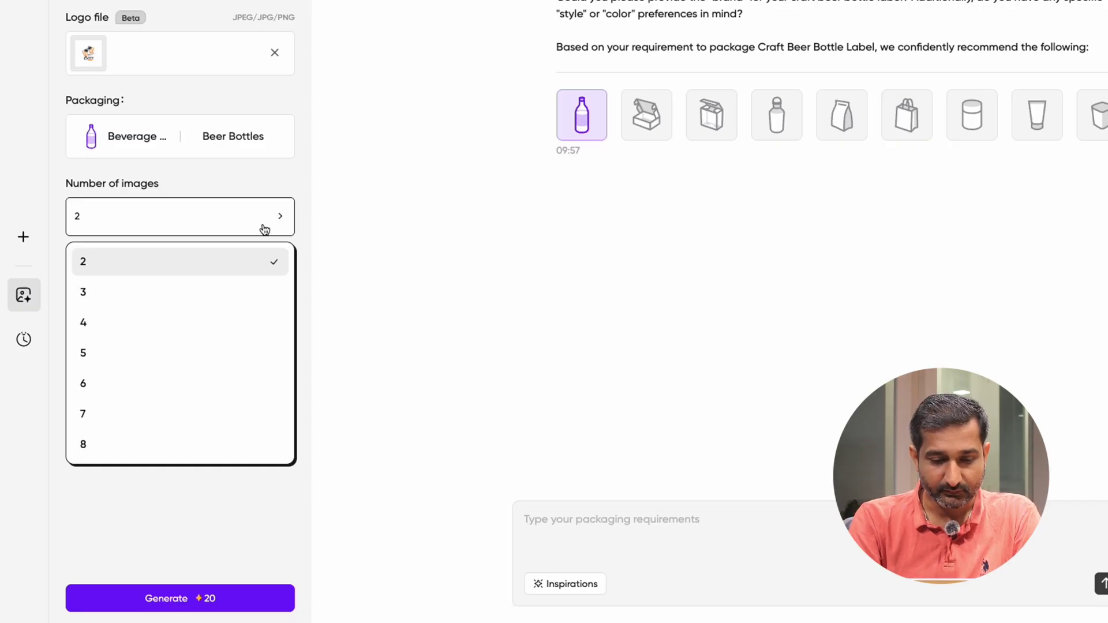
click(98, 292)
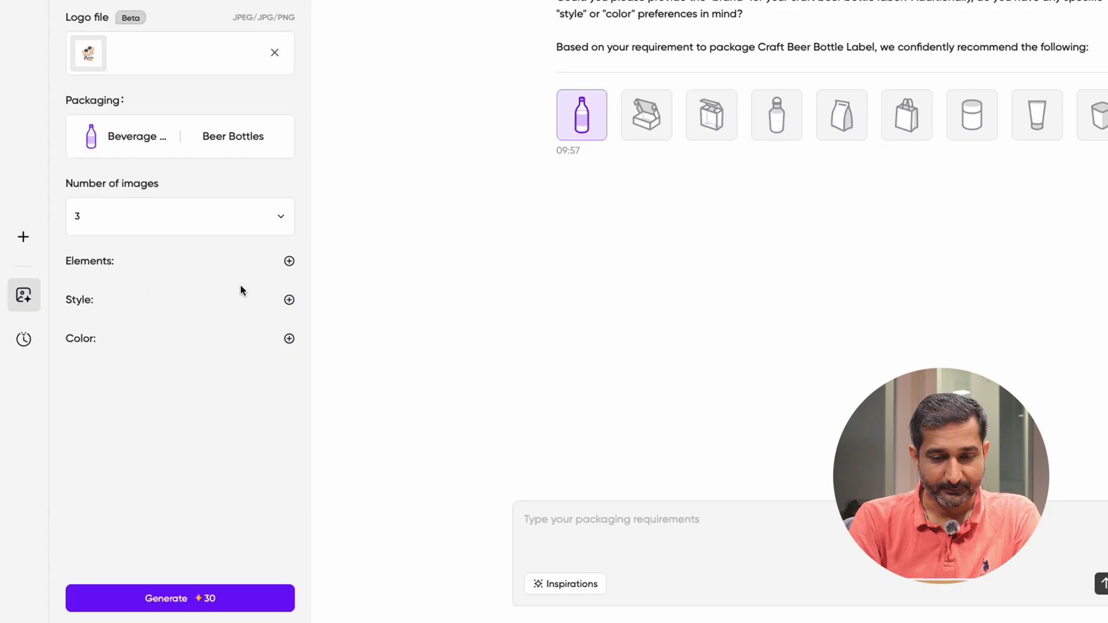
click(290, 263)
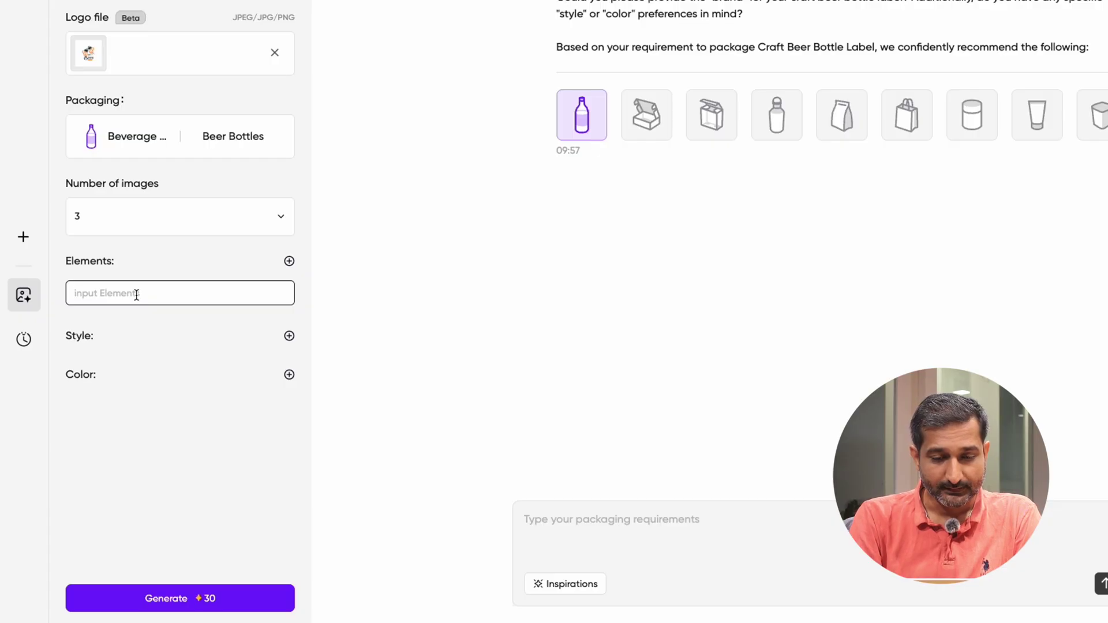
key(ctrl+v)
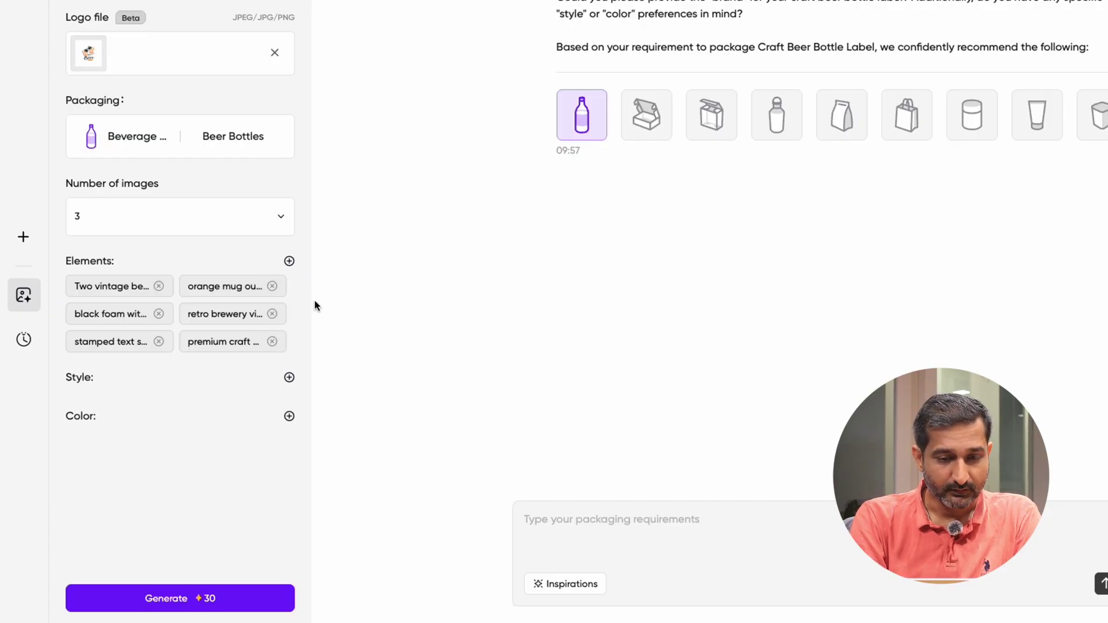
click(289, 378)
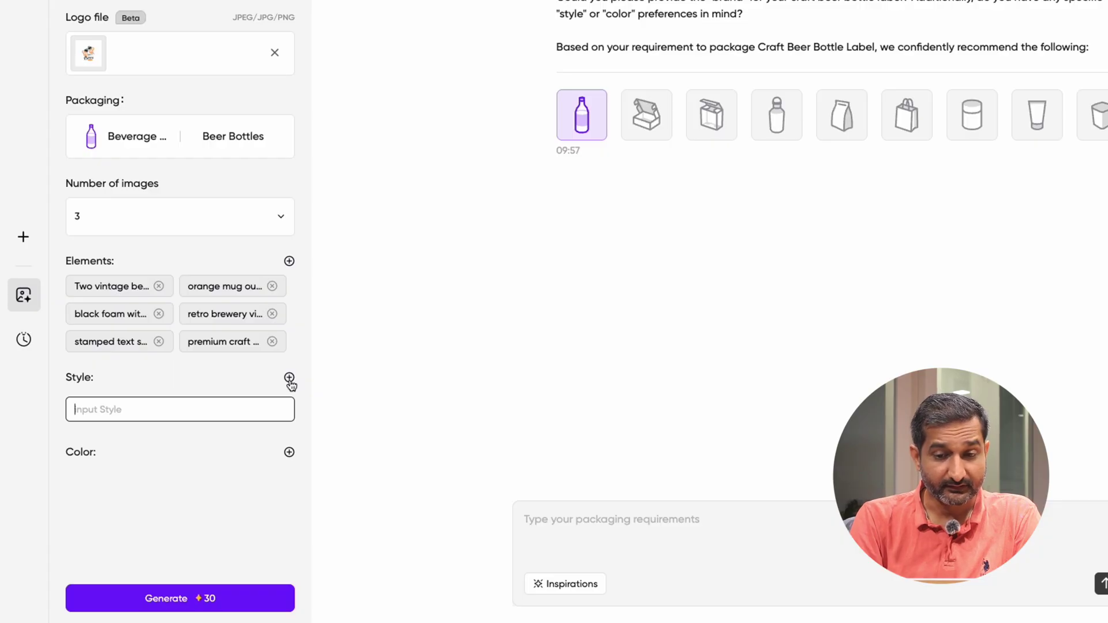
key(ctrl+v)
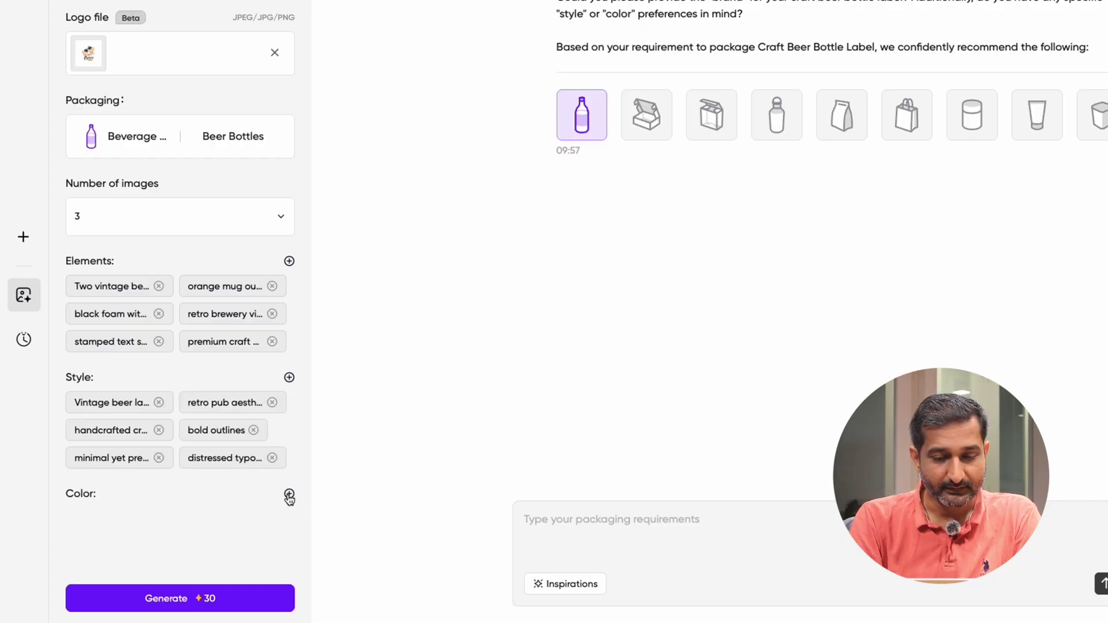
Go through the Theme Color, Competitive Analysis and Packaging Style options, ending on recommended styles.
click(289, 495)
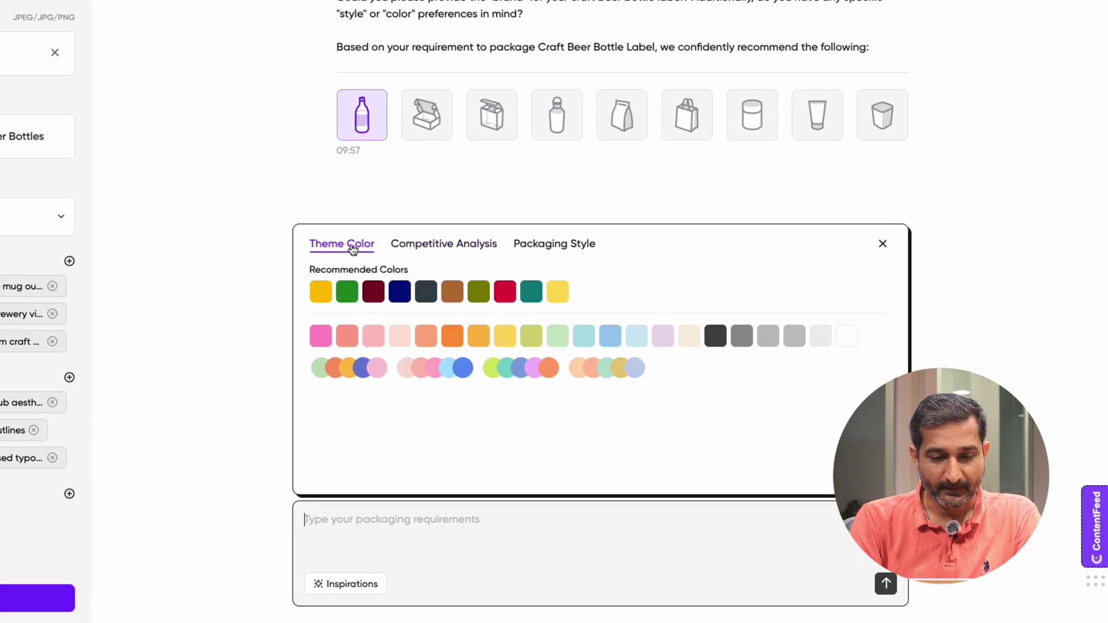
click(428, 245)
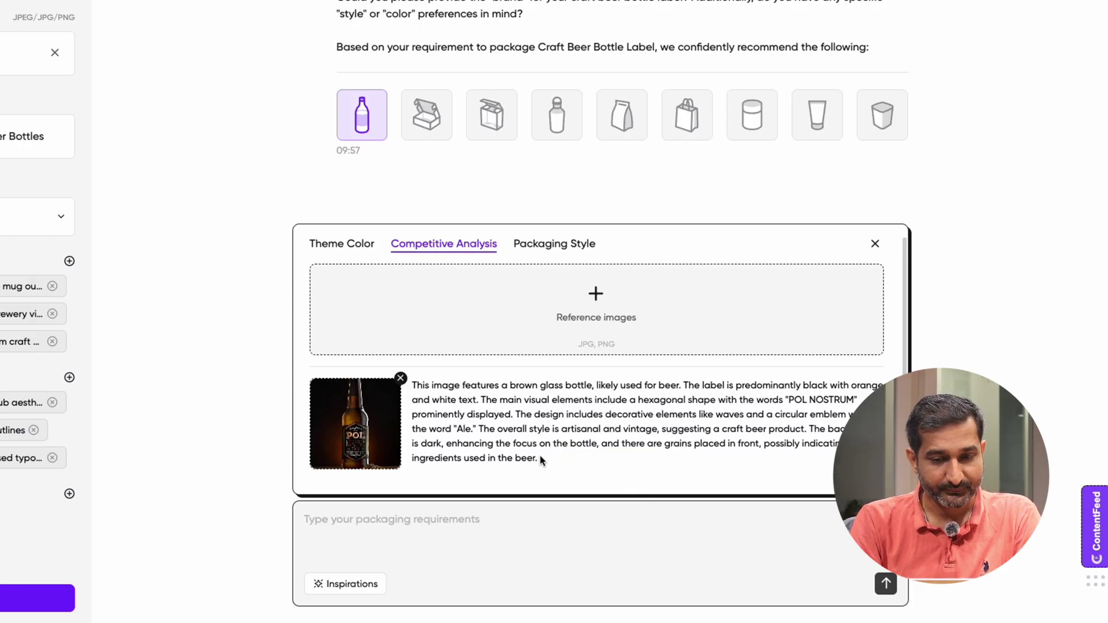
click(550, 248)
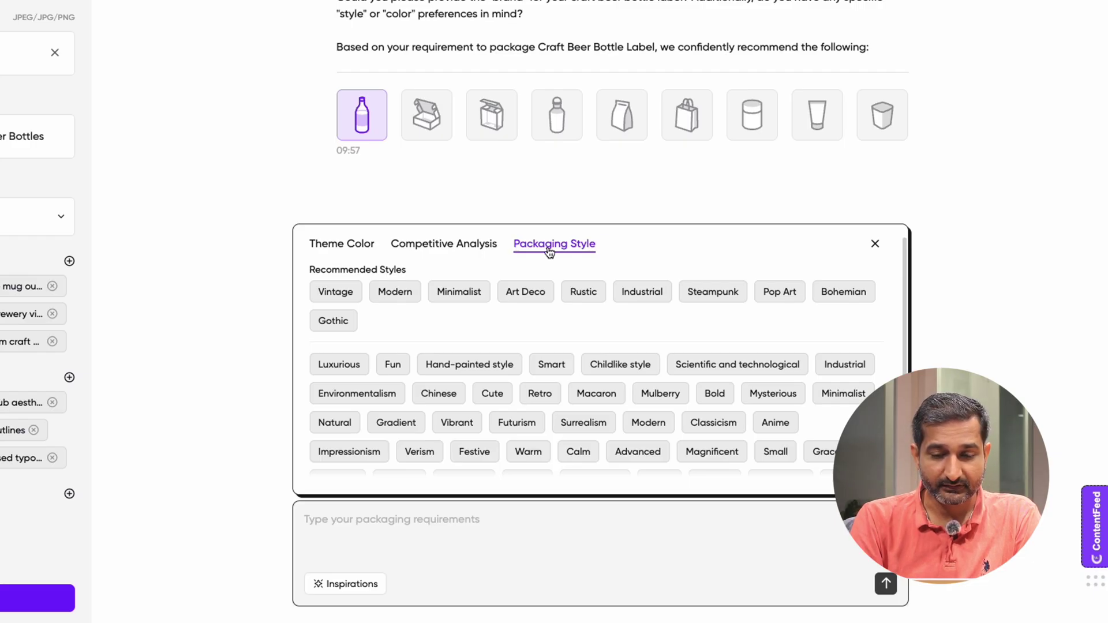
Return to the competitive analysis and generate the three beer bottle label designs.
click(442, 247)
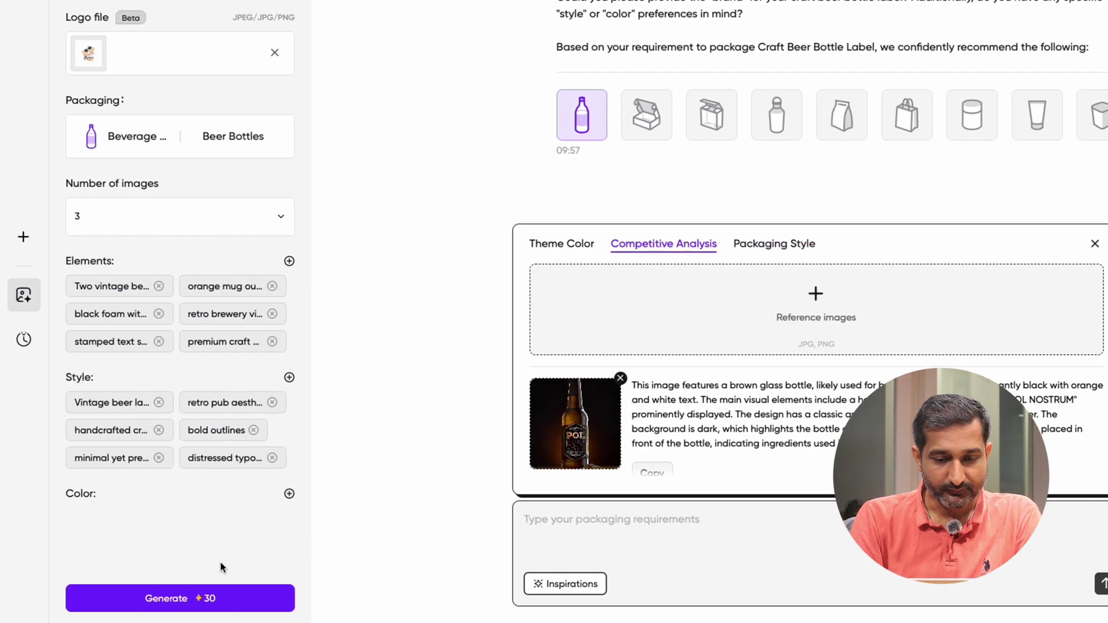
click(164, 600)
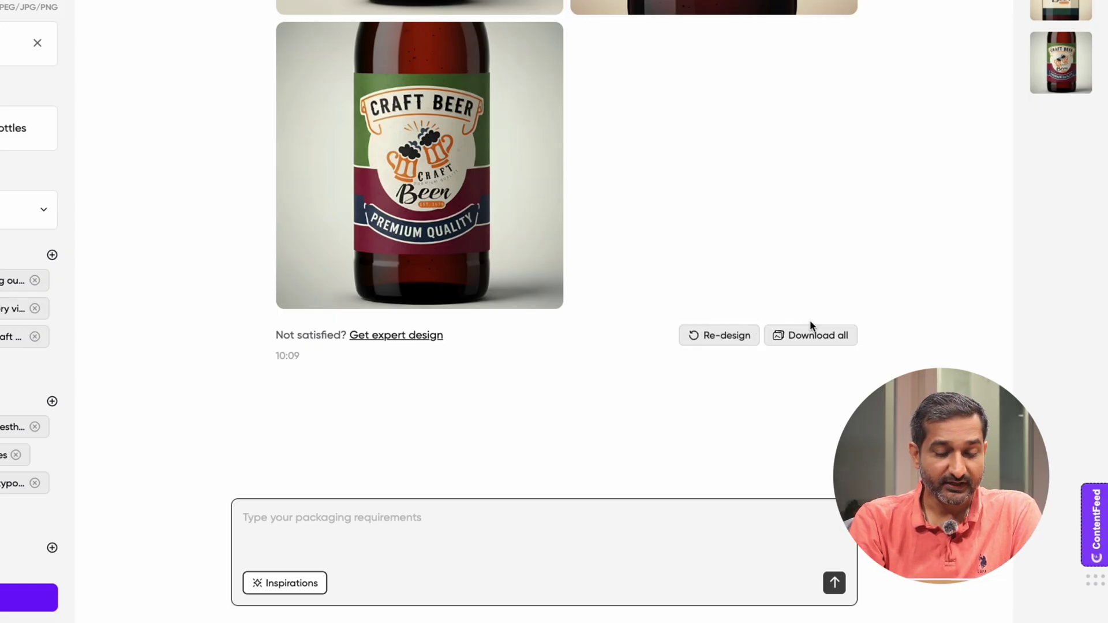
Download all generated designs, then open the Version 1 Cratage three-bottle design for editing.
click(798, 337)
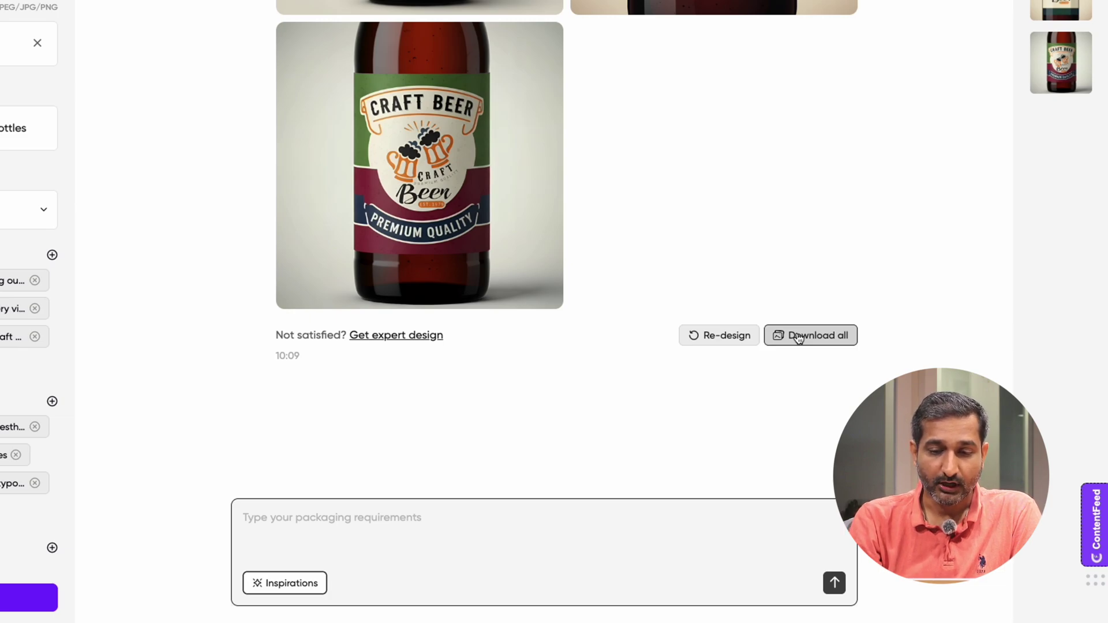
scroll(798, 337, up, 5)
scroll(797, 336, up, 2)
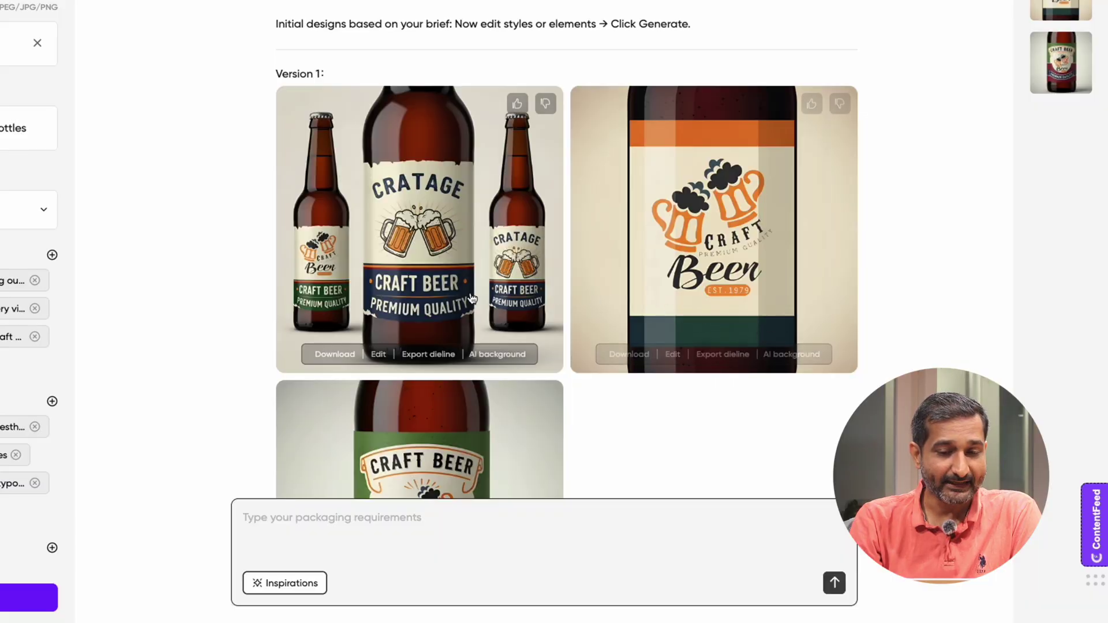
click(376, 353)
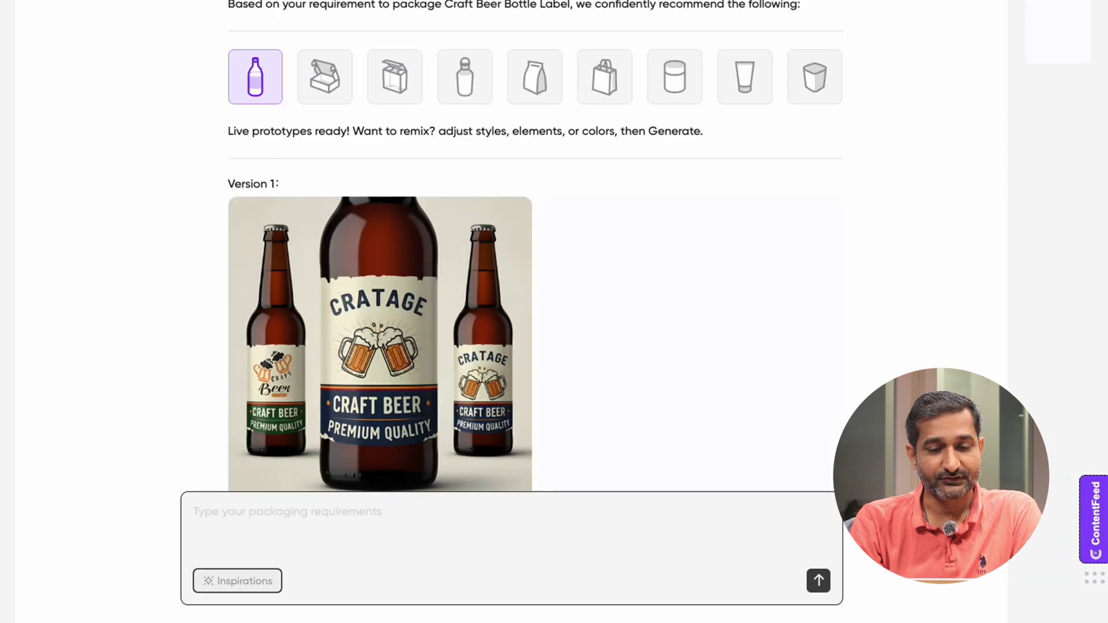
scroll(465, 122, down, 5)
Export the Cratage label's dieline to reach Choose Box Model with recommended bottle mockups.
scroll(479, 136, down, 2)
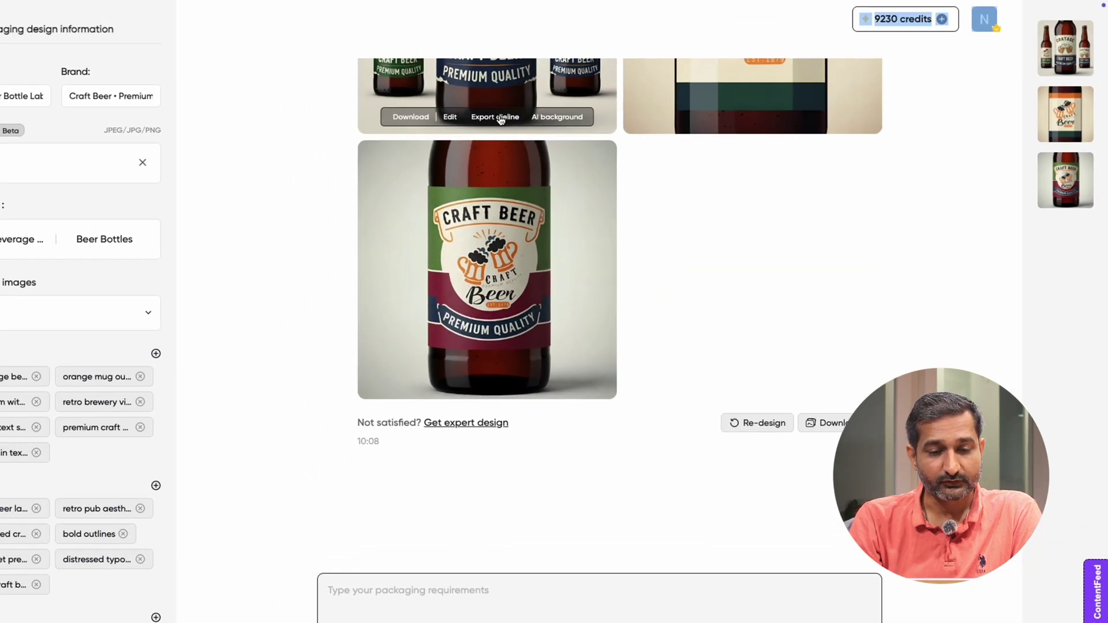
click(500, 118)
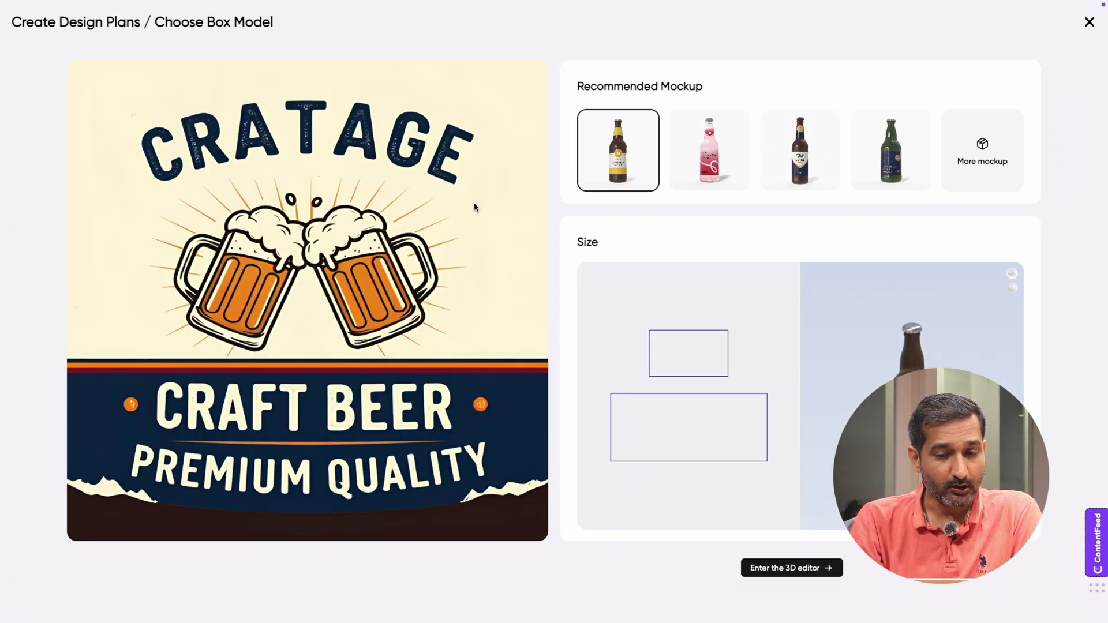
drag(577, 85, 724, 79)
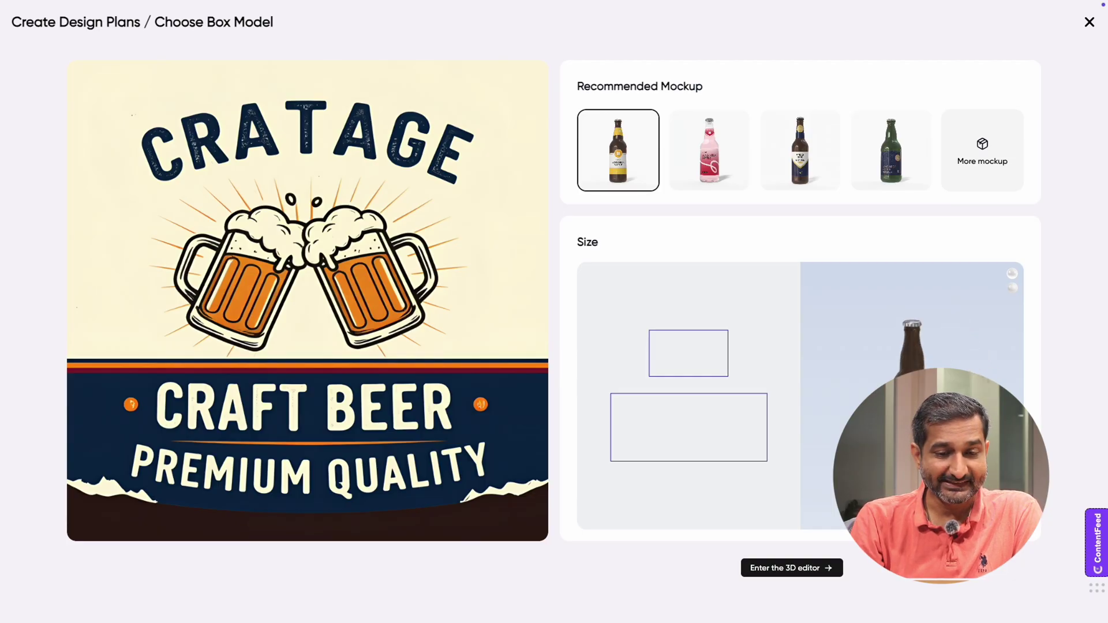
Open the Cratage label in the 3D editor, select its text and image layers, and rotate the bottle.
click(799, 569)
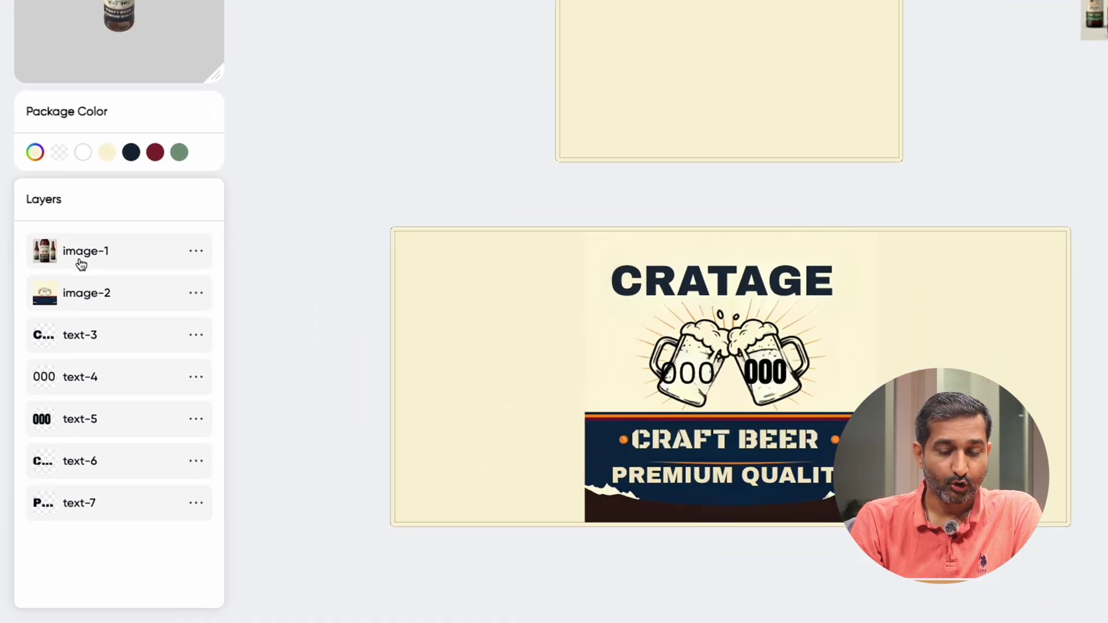
click(74, 378)
click(77, 334)
click(94, 260)
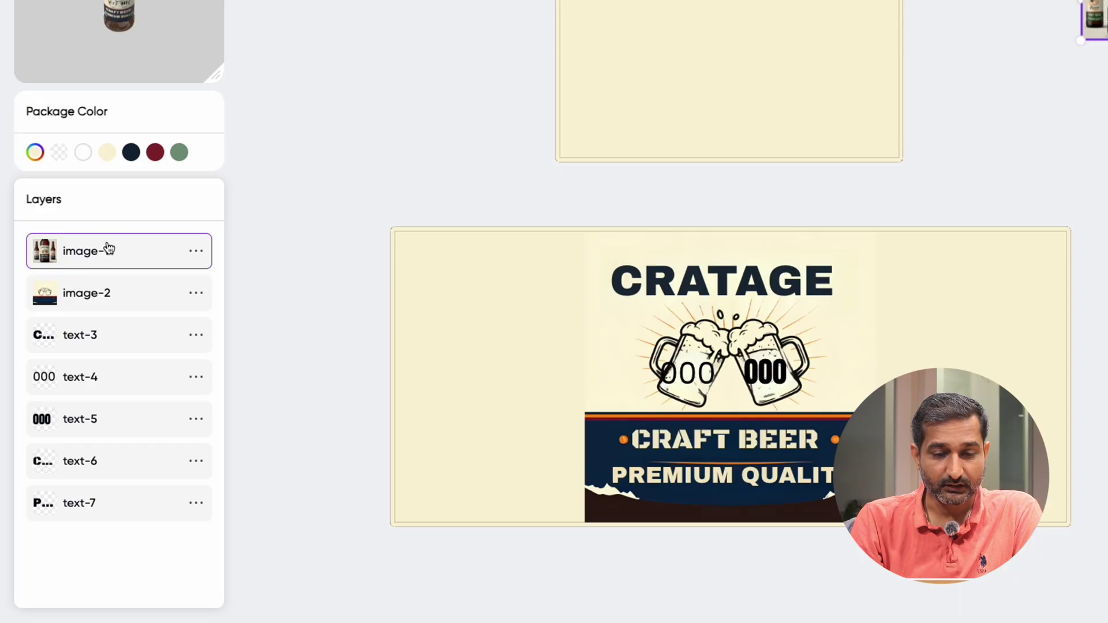
click(88, 331)
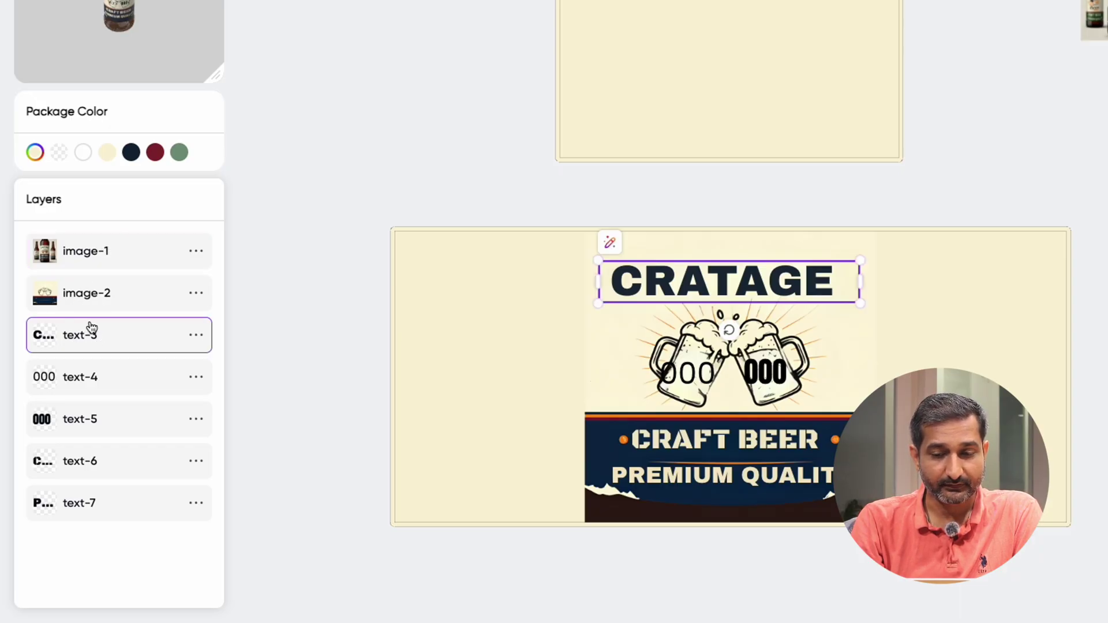
mouse_move(154, 28)
mouse_down()
mouse_move(188, 12)
mouse_move(215, 19)
mouse_move(139, 13)
mouse_move(148, 24)
mouse_up()
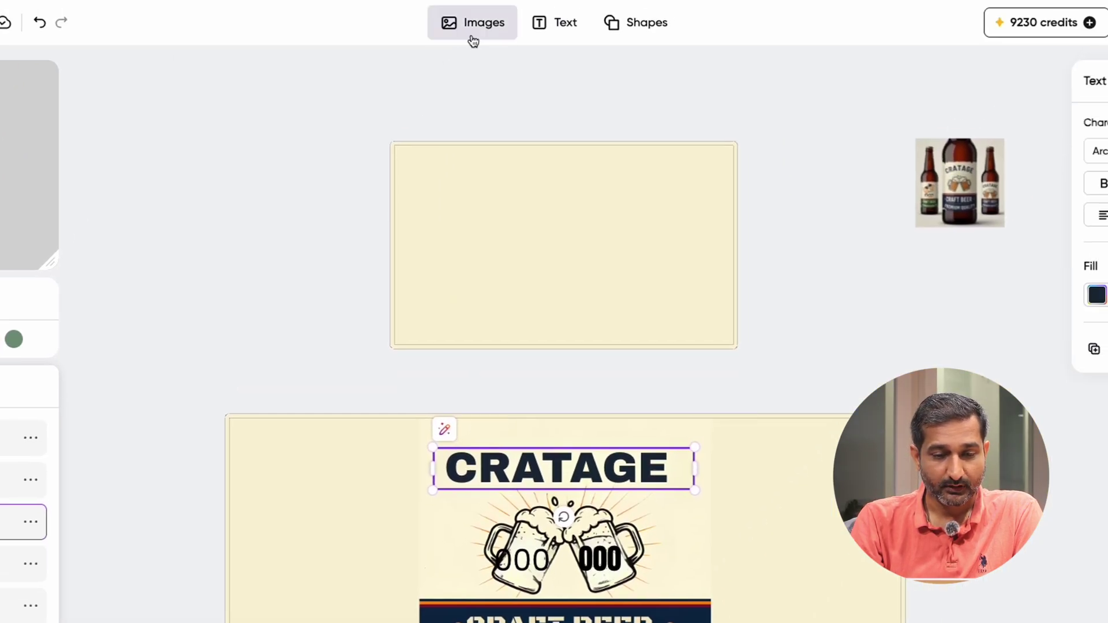
click(472, 39)
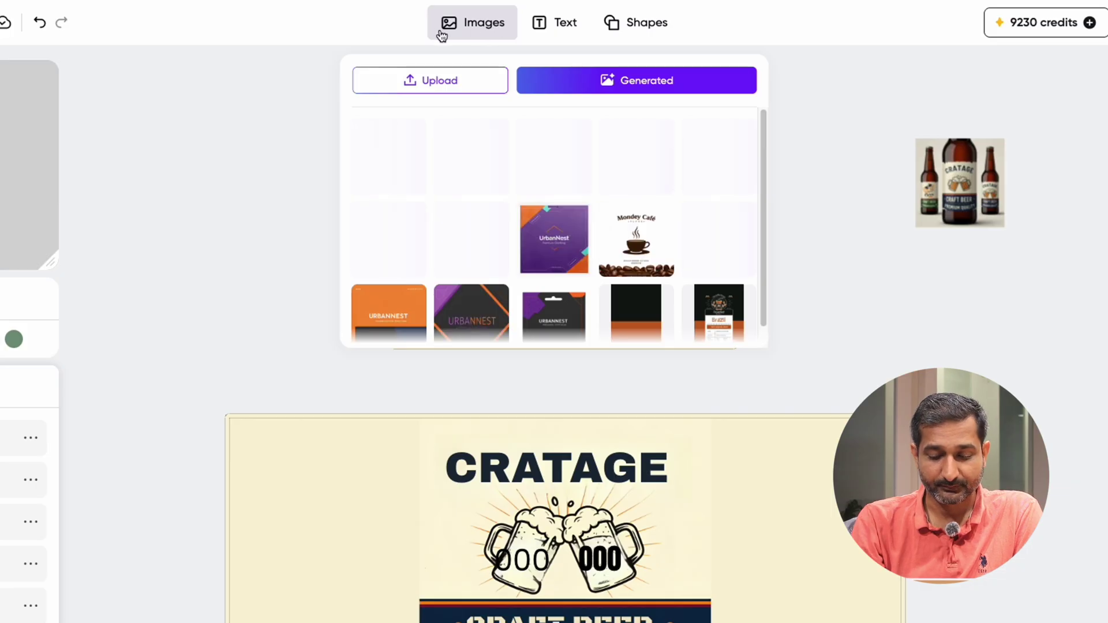
click(555, 26)
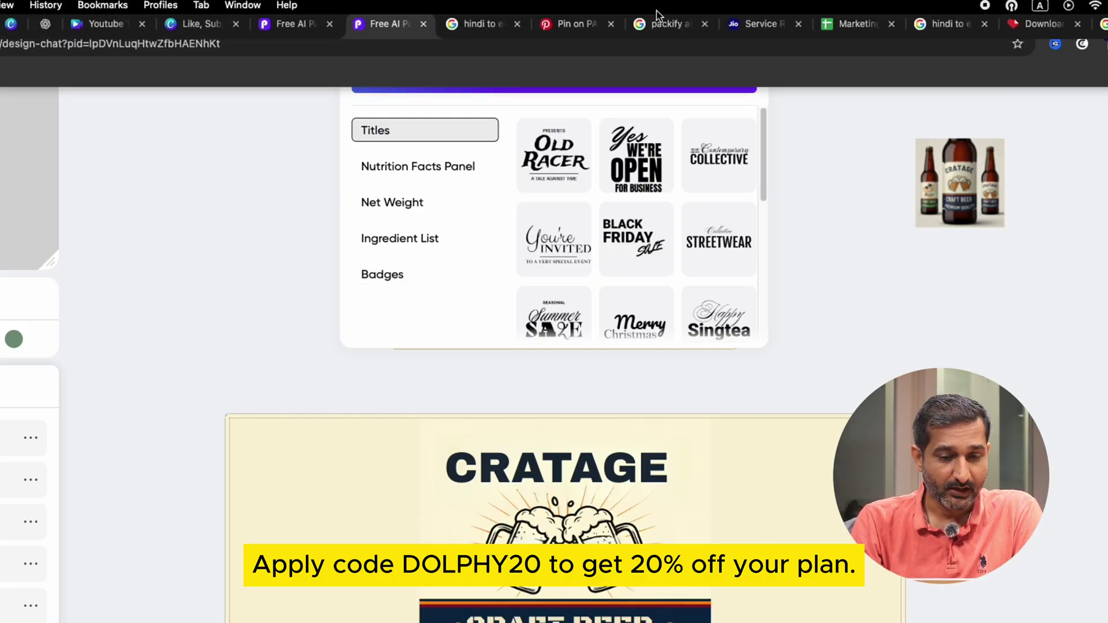
click(630, 26)
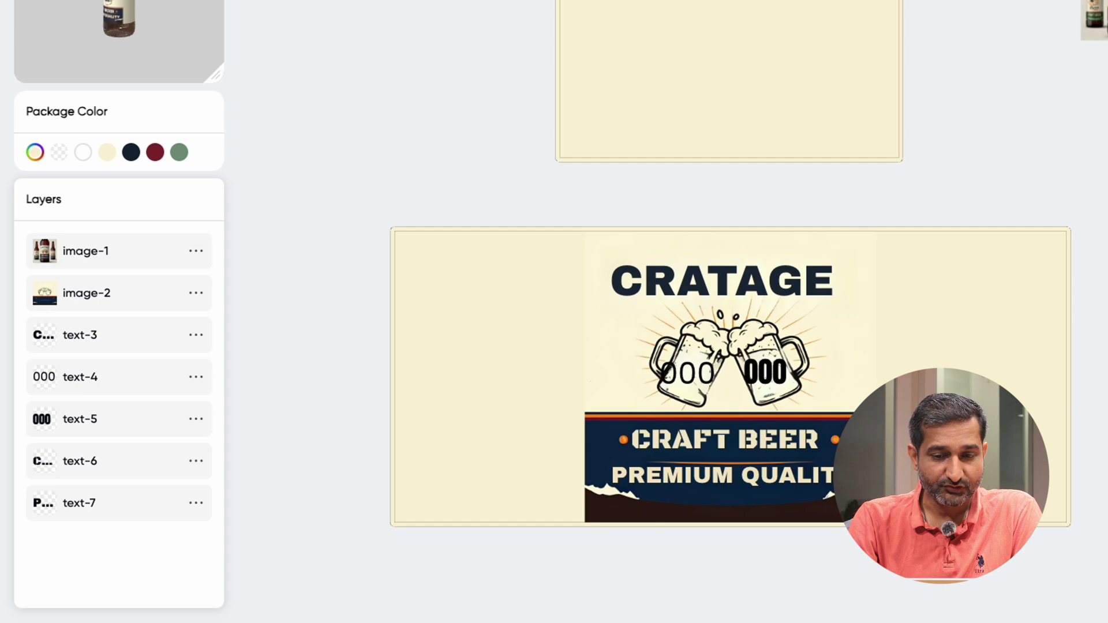
click(120, 252)
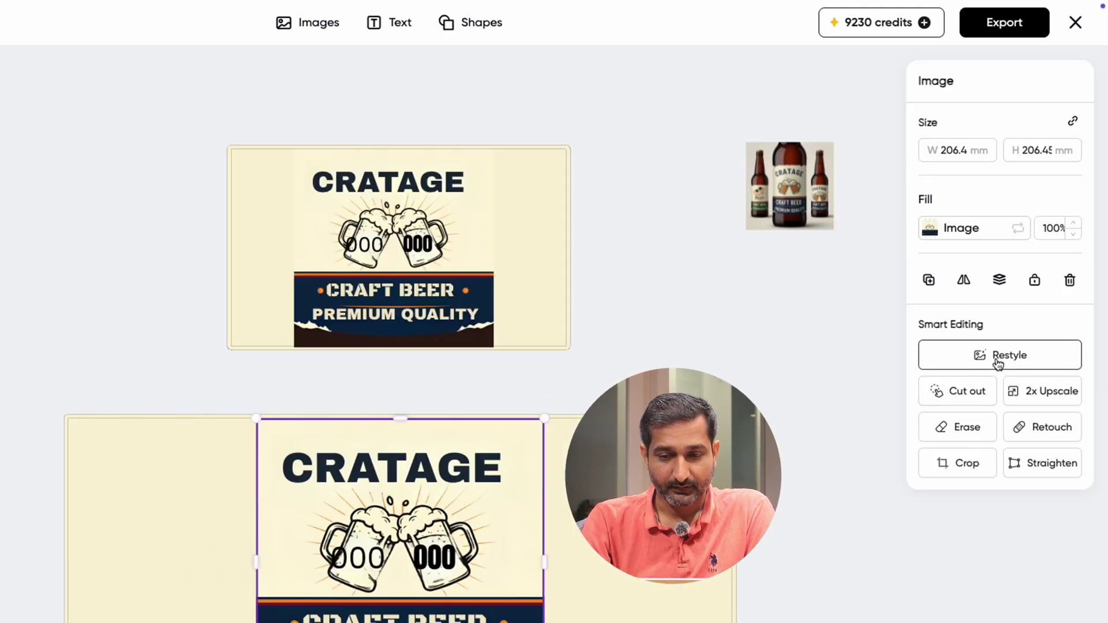
click(963, 358)
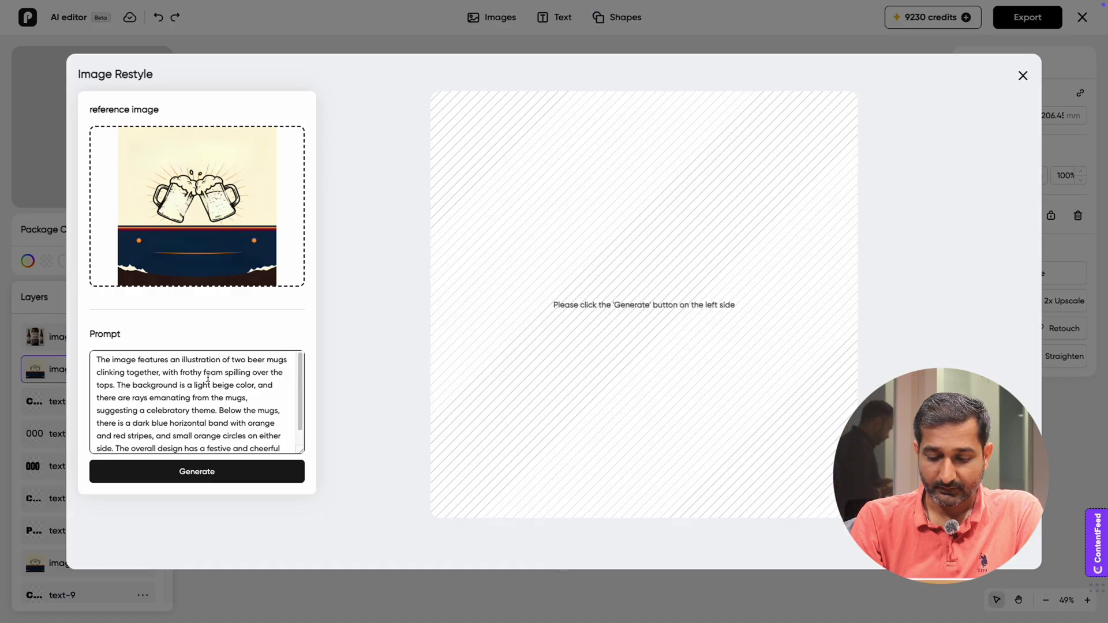
click(266, 399)
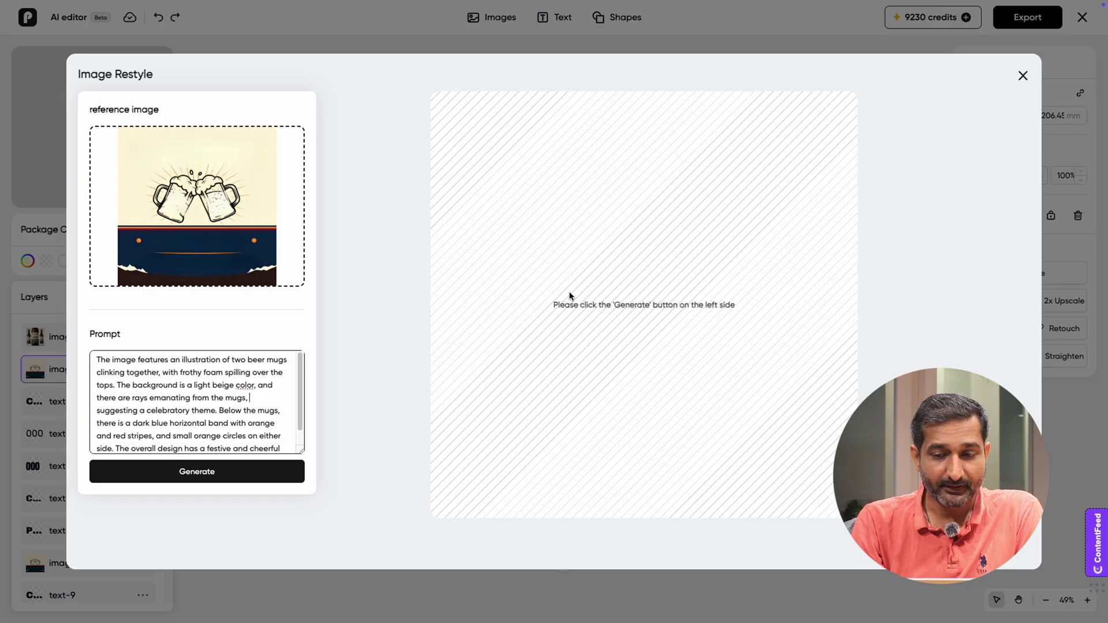
click(1023, 76)
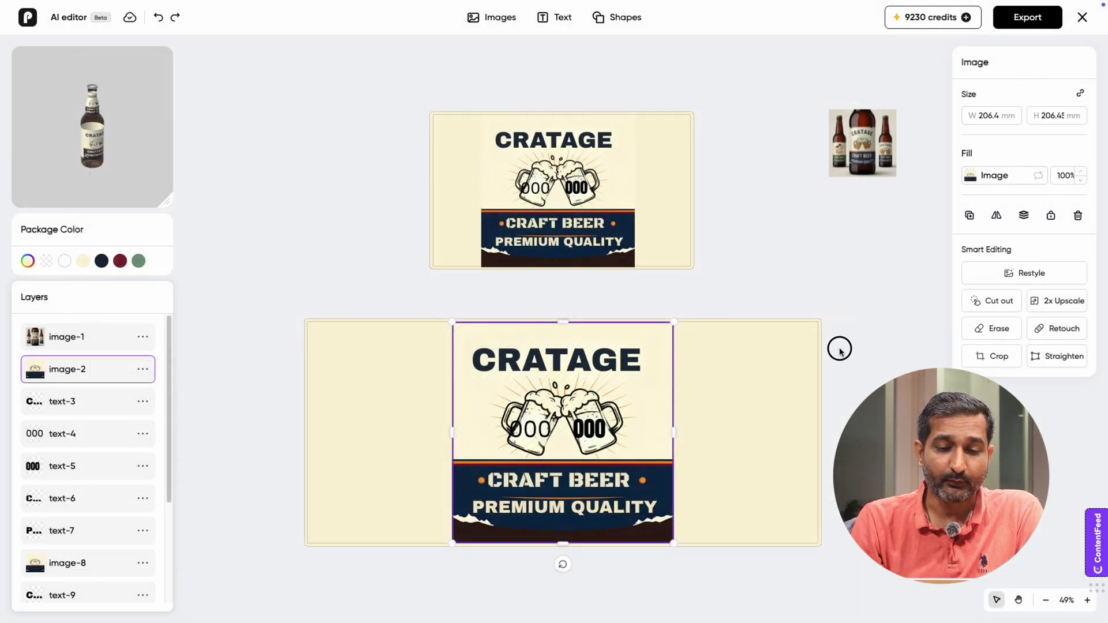
Deselect the Cratage label artwork by clicking empty canvas.
click(840, 345)
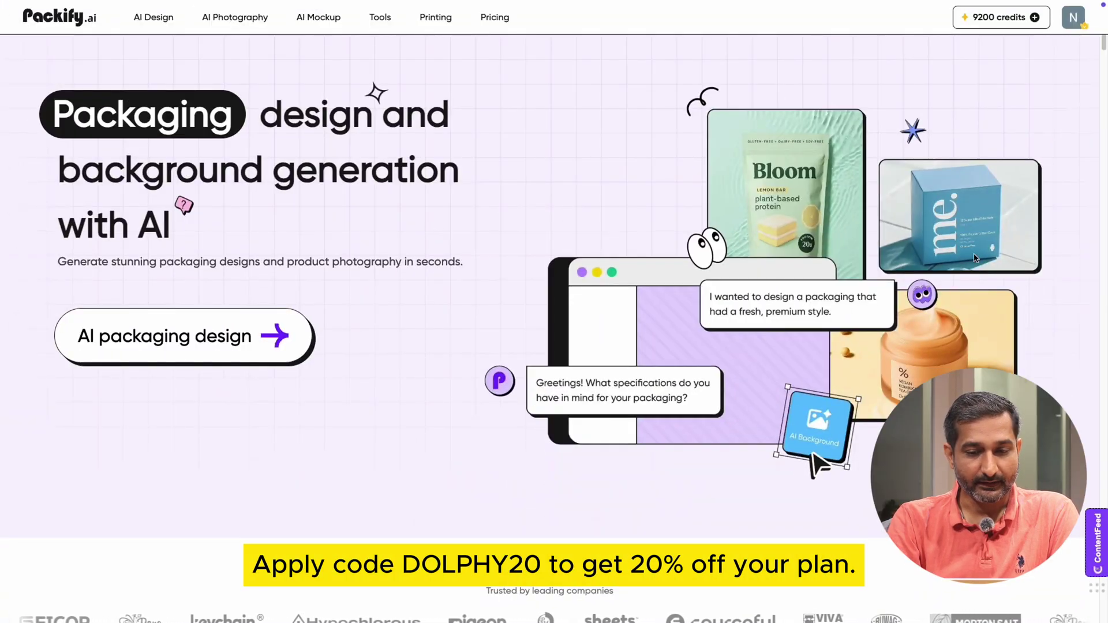
Go to AI Photography and start a product photo with your own product image.
click(231, 18)
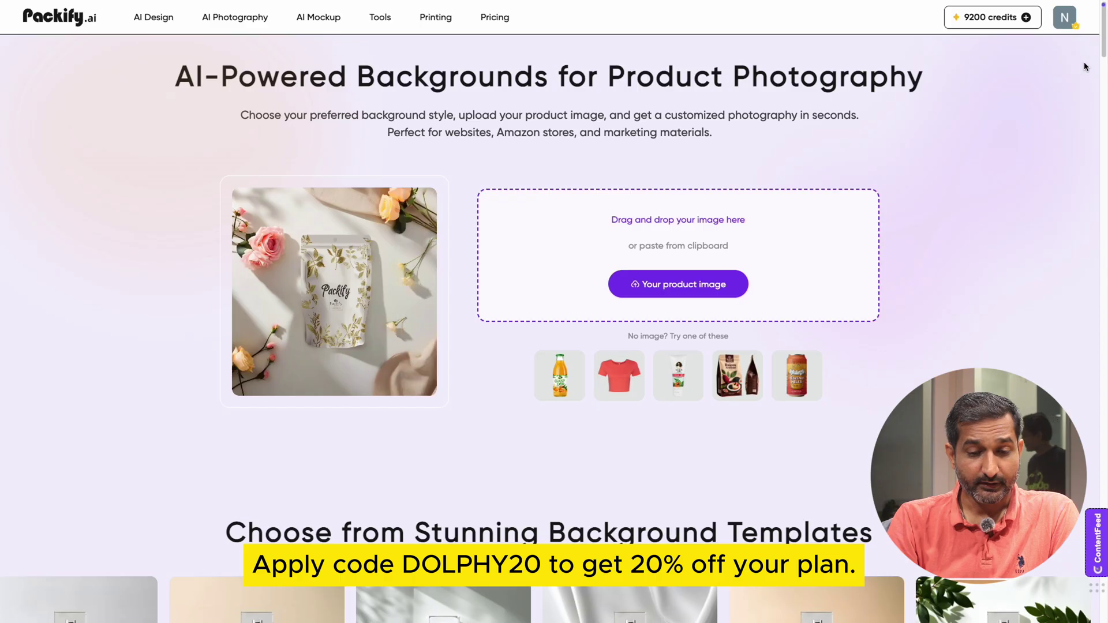
mouse_move(1103, 61)
mouse_down()
mouse_move(1103, 109)
mouse_move(1093, 44)
mouse_up()
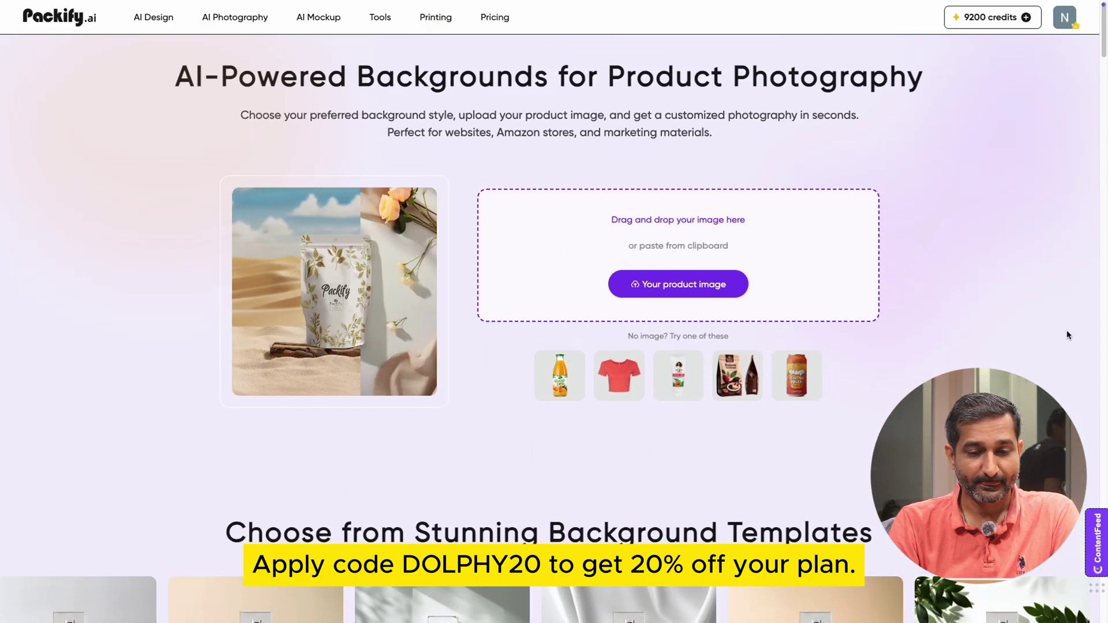
click(685, 288)
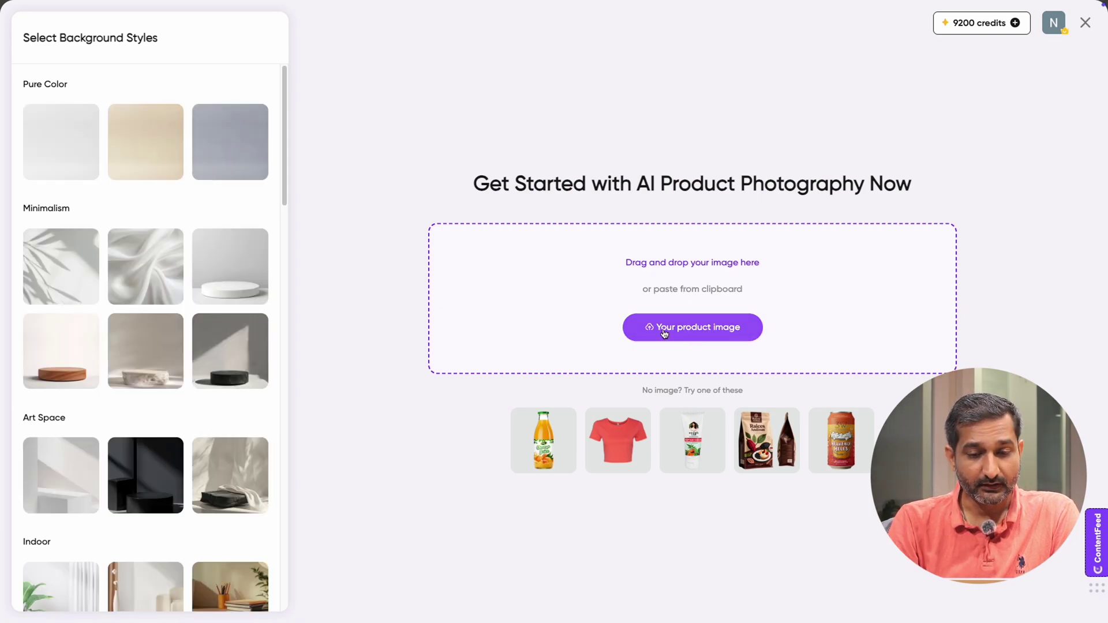
Upload the Cratage bottle picture as the product image, with its background removed.
click(711, 329)
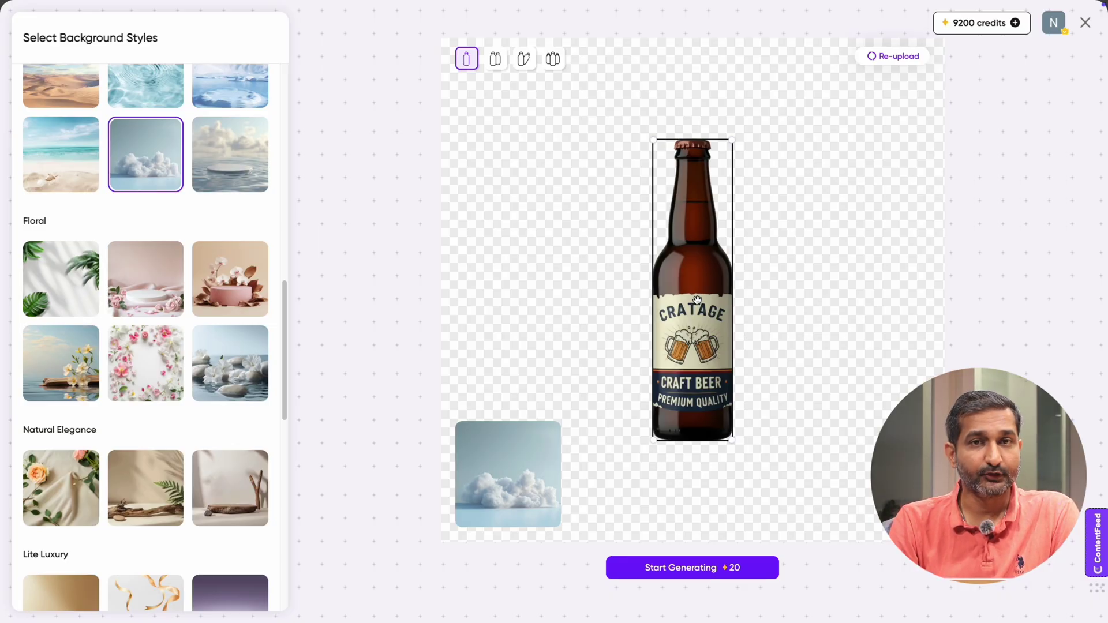
Choose the three-bottle layout, enlarge it to fill more of the canvas, and nudge it slightly up.
click(495, 61)
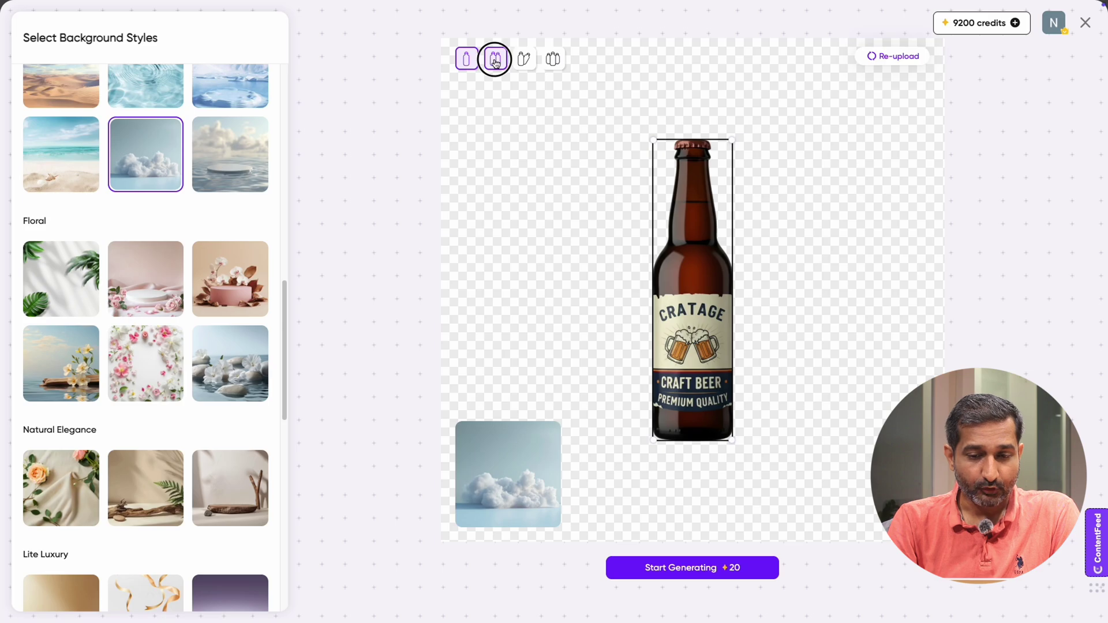
click(523, 62)
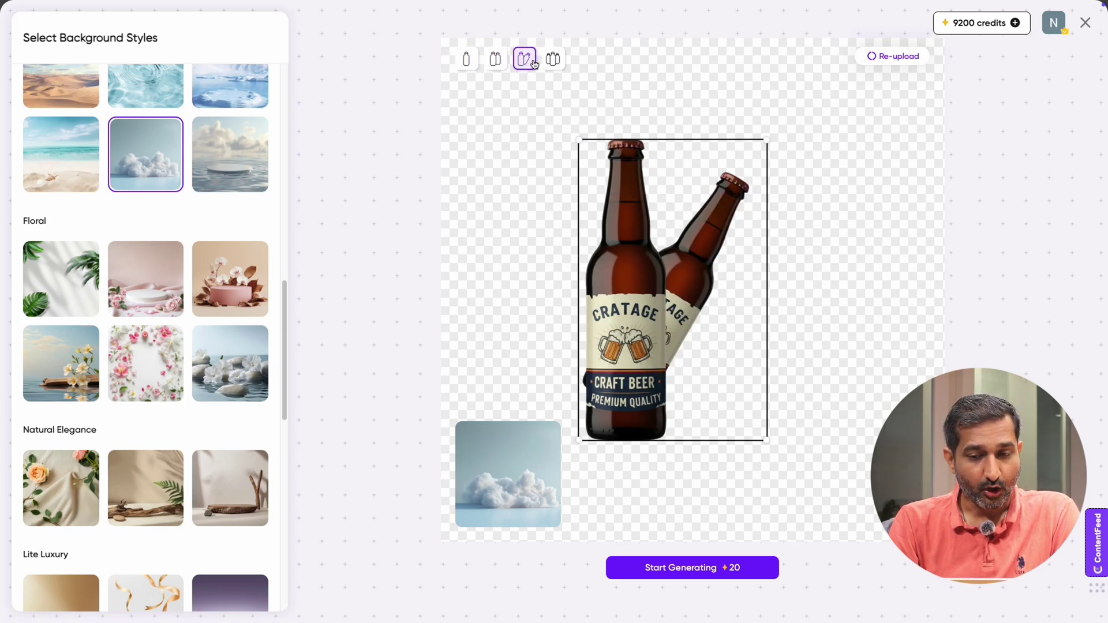
click(553, 60)
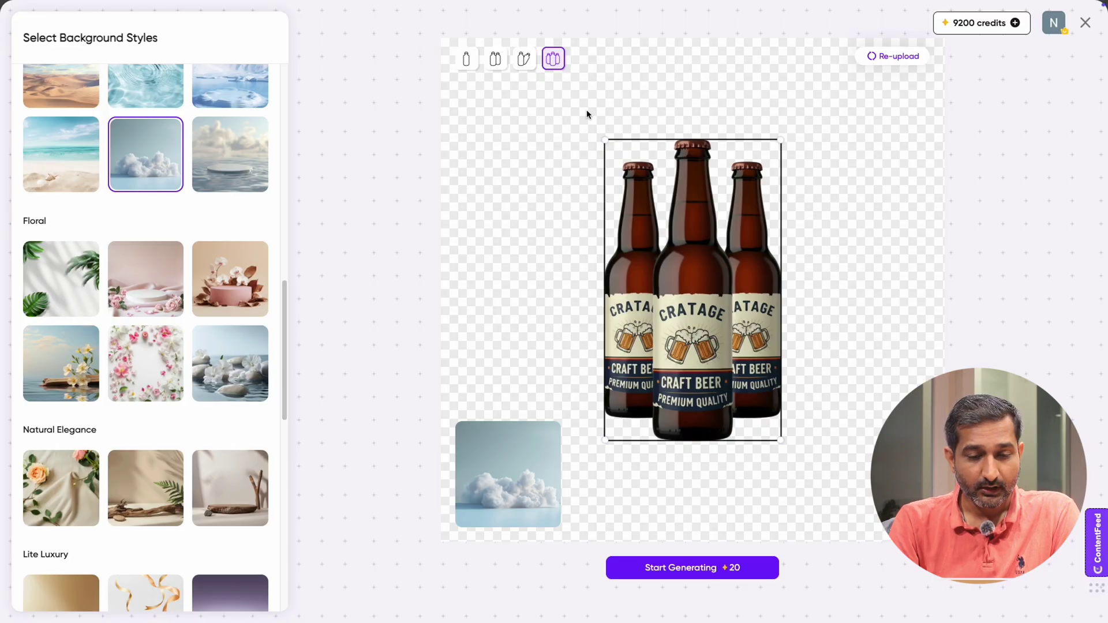
drag(607, 141, 588, 111)
drag(781, 439, 810, 478)
drag(749, 408, 748, 406)
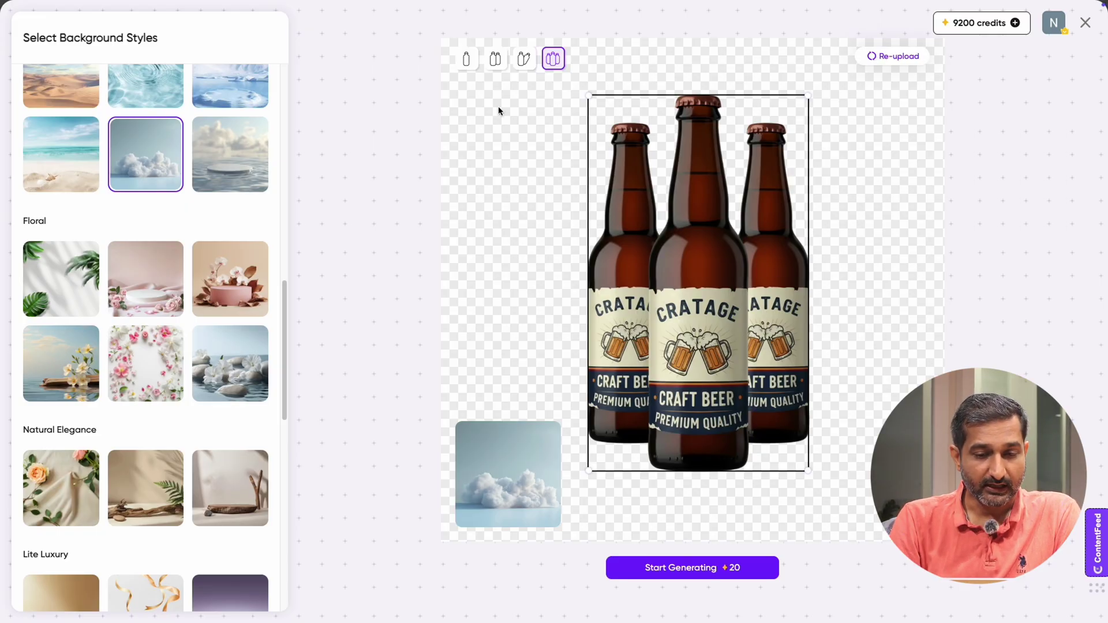
Apply the beige Natural Elegance backdrop with driftwood and fern leaves after trying wooden podium and beach styles.
scroll(105, 239, up, 15)
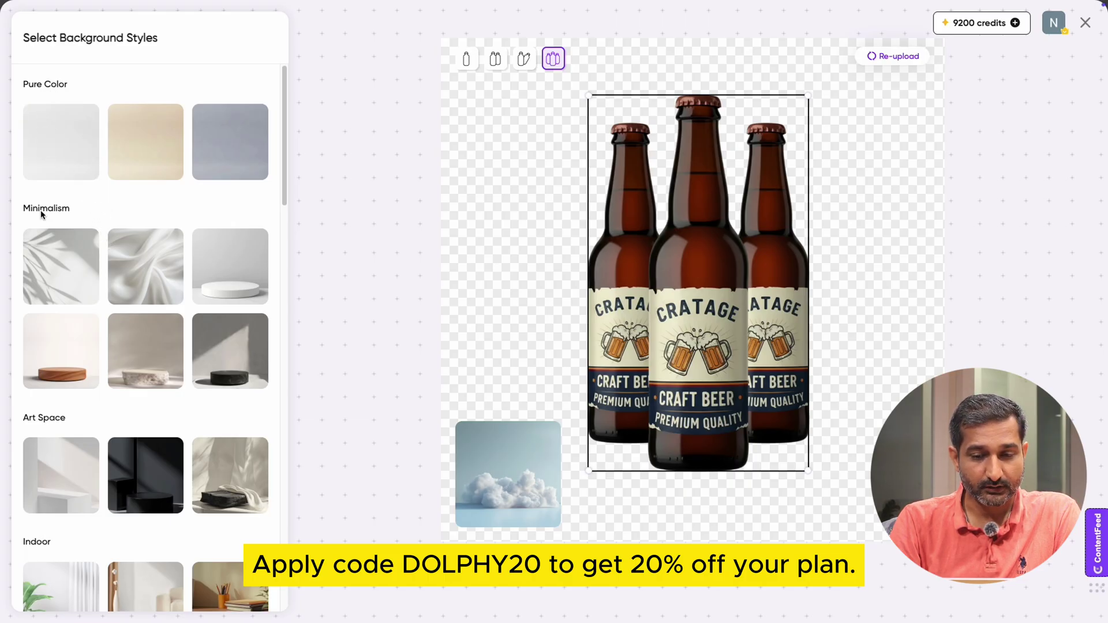
click(41, 323)
scroll(42, 310, down, 4)
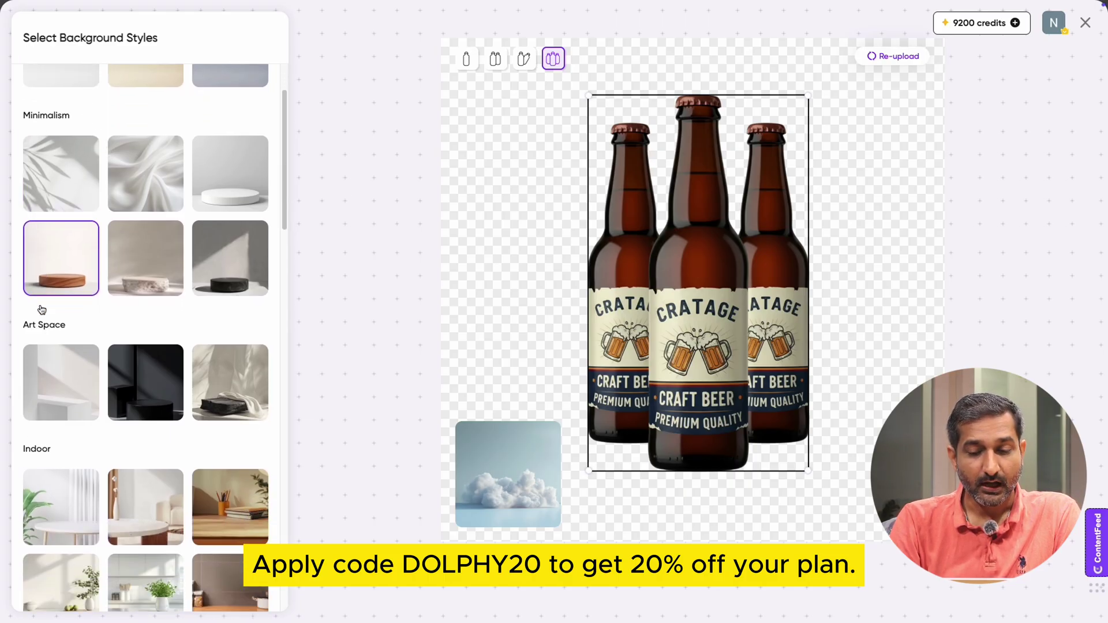
scroll(42, 310, down, 15)
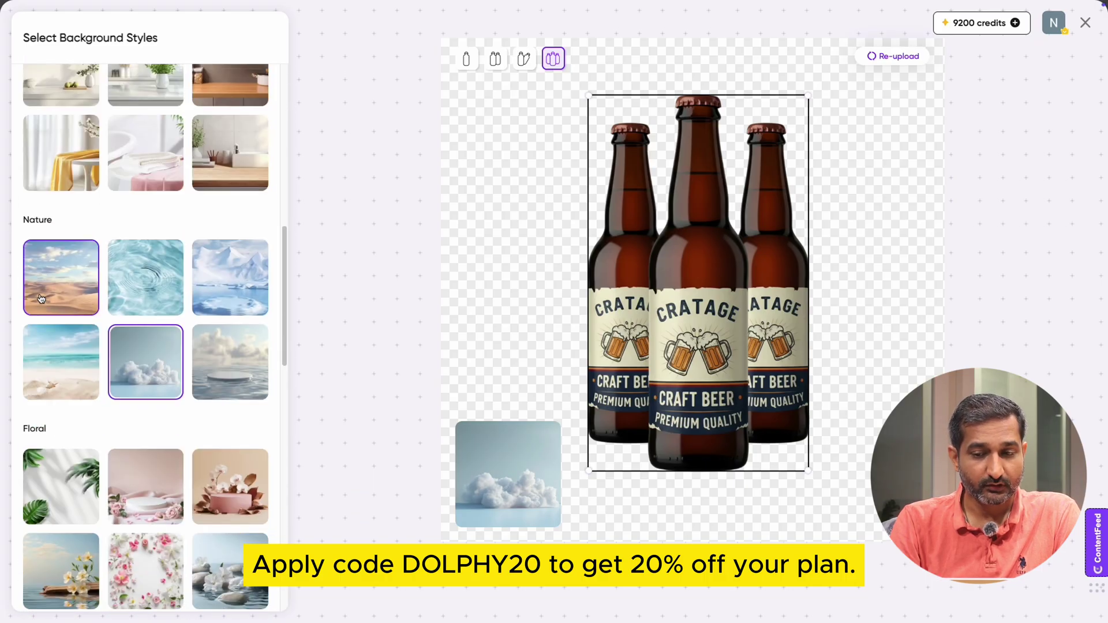
scroll(41, 299, up, 5)
scroll(41, 298, down, 2)
click(41, 298)
scroll(41, 298, down, 5)
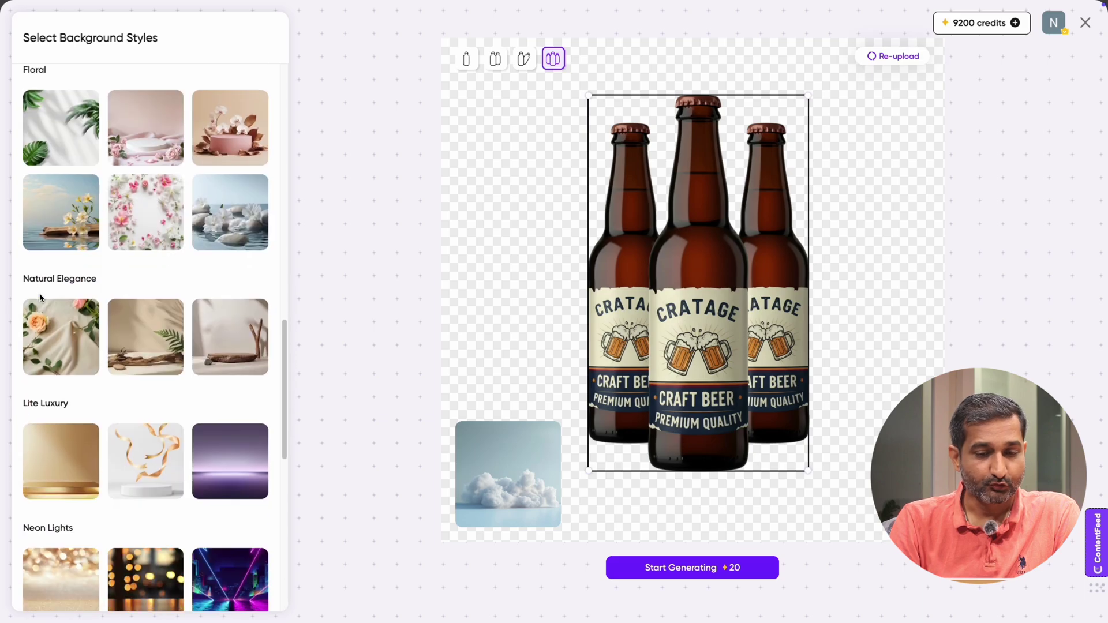
click(134, 350)
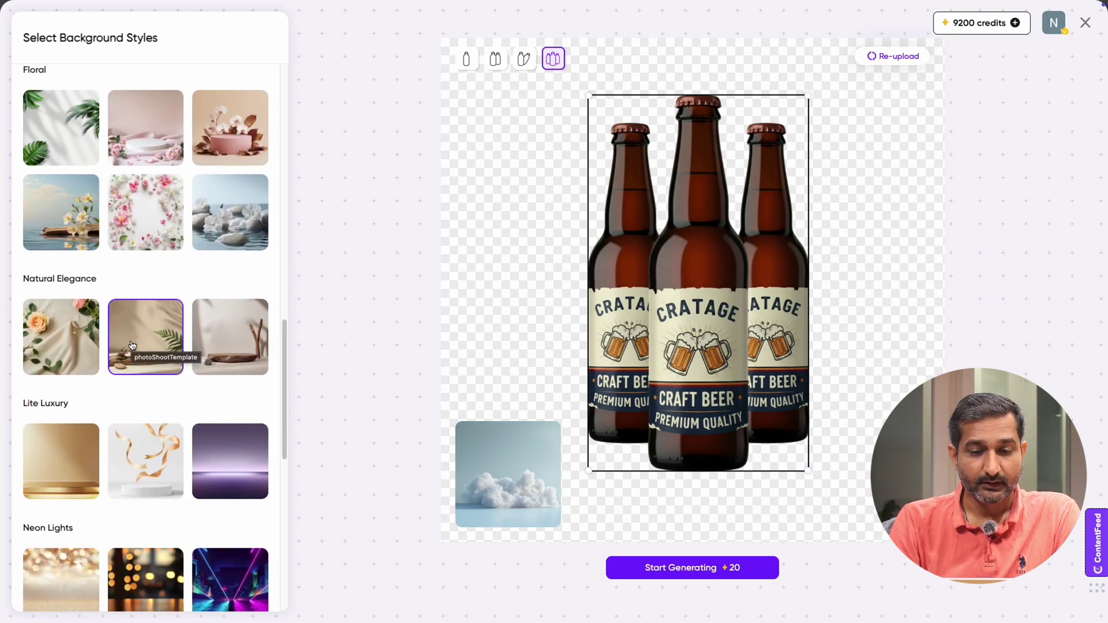
click(132, 345)
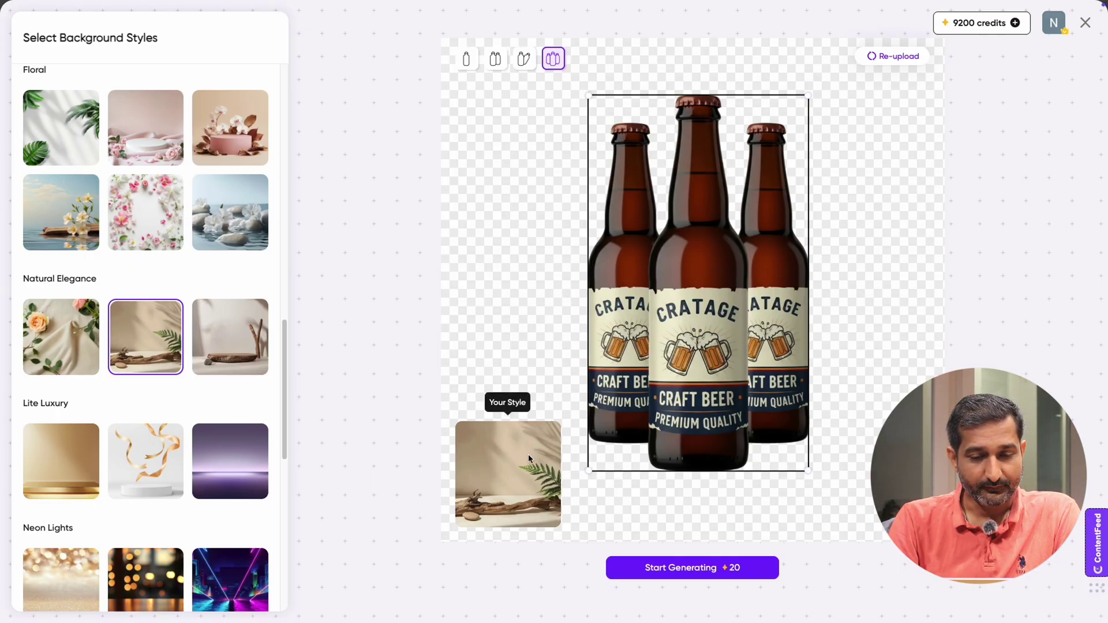
Start generating four AI product photos of the three bottles for 20 credits.
click(695, 572)
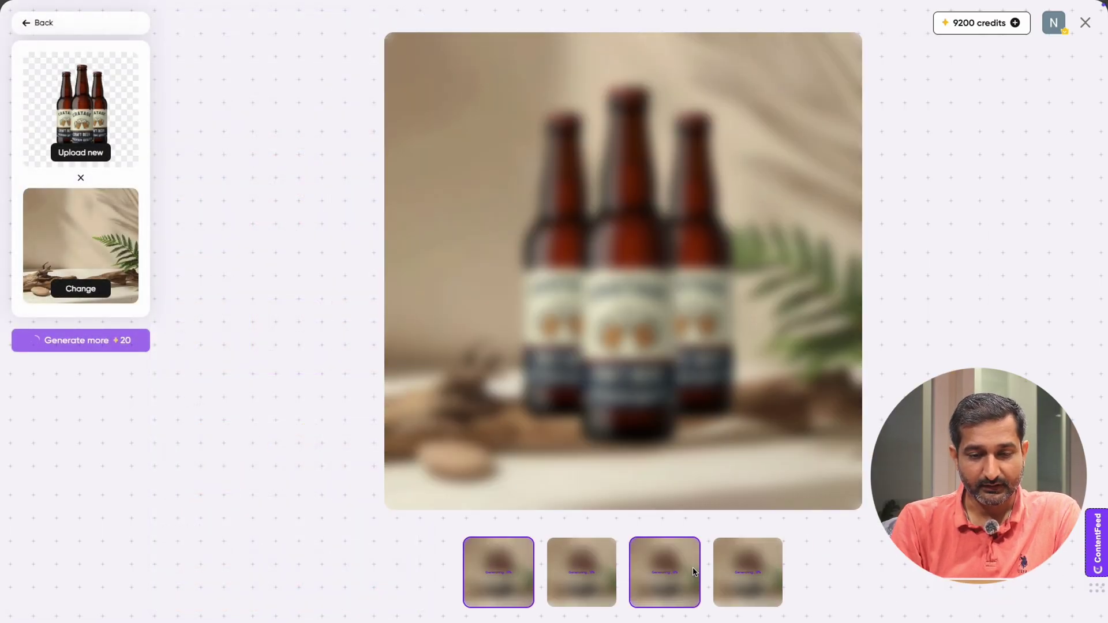